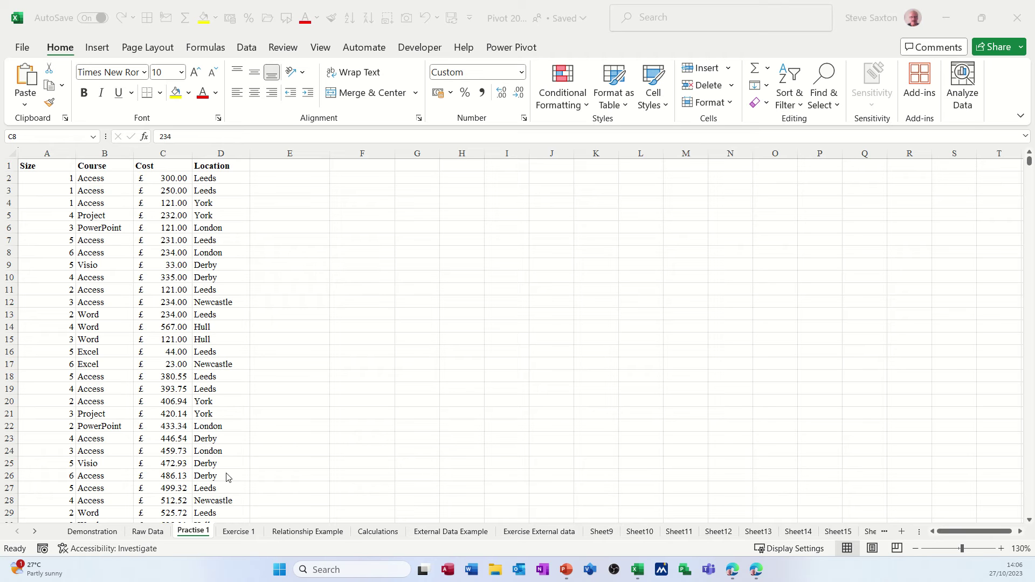
# - Create an empty pivot table from the course data on the same sheet at cell G1
pyautogui.click(158, 257)
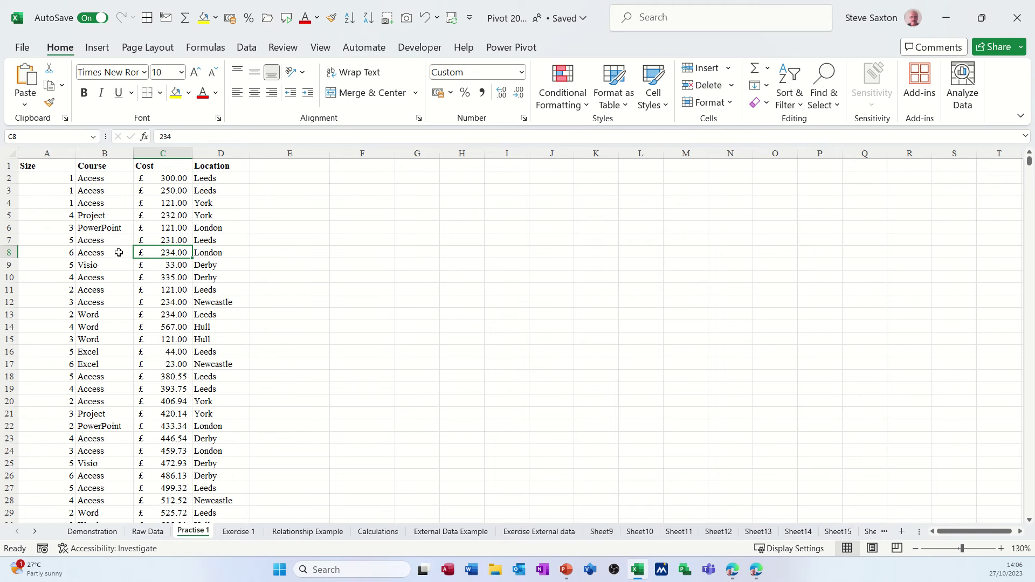
pyautogui.click(90, 49)
pyautogui.click(33, 78)
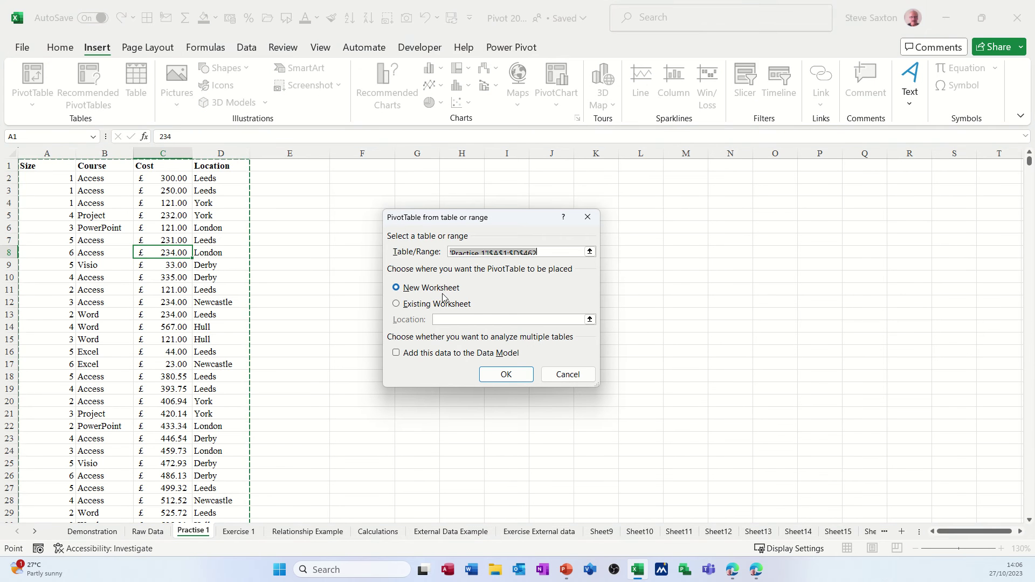
pyautogui.click(426, 305)
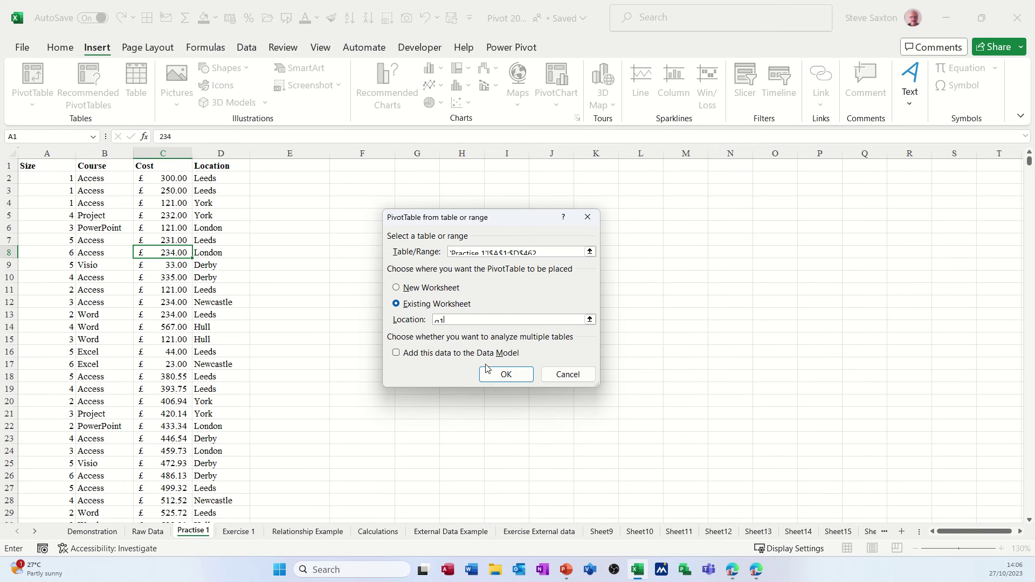
pyautogui.click(504, 374)
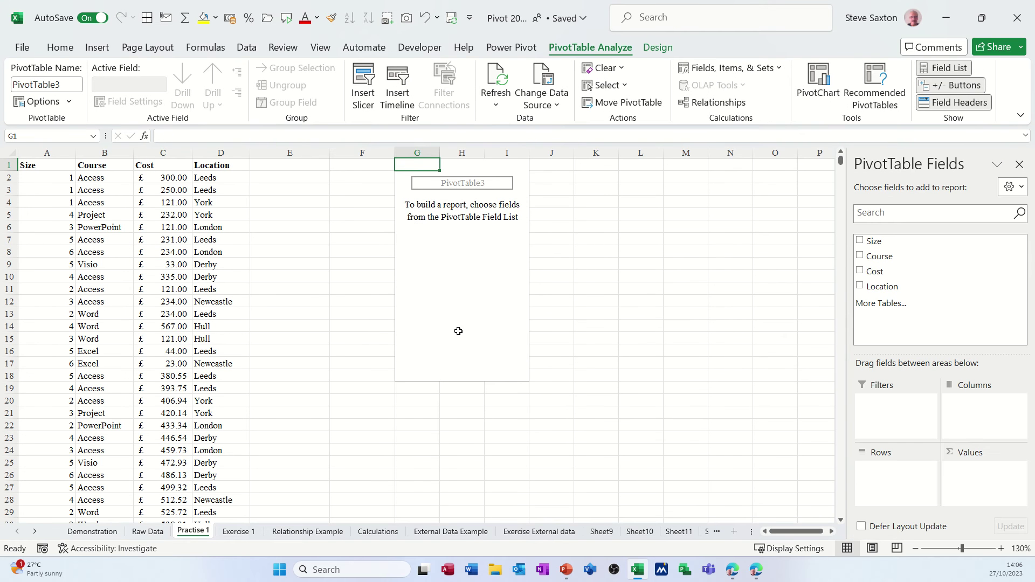
# - Put Course in Rows and add Count of Course and Sum of Cost to Values
pyautogui.moveTo(874, 257); pyautogui.dragTo(897, 474)
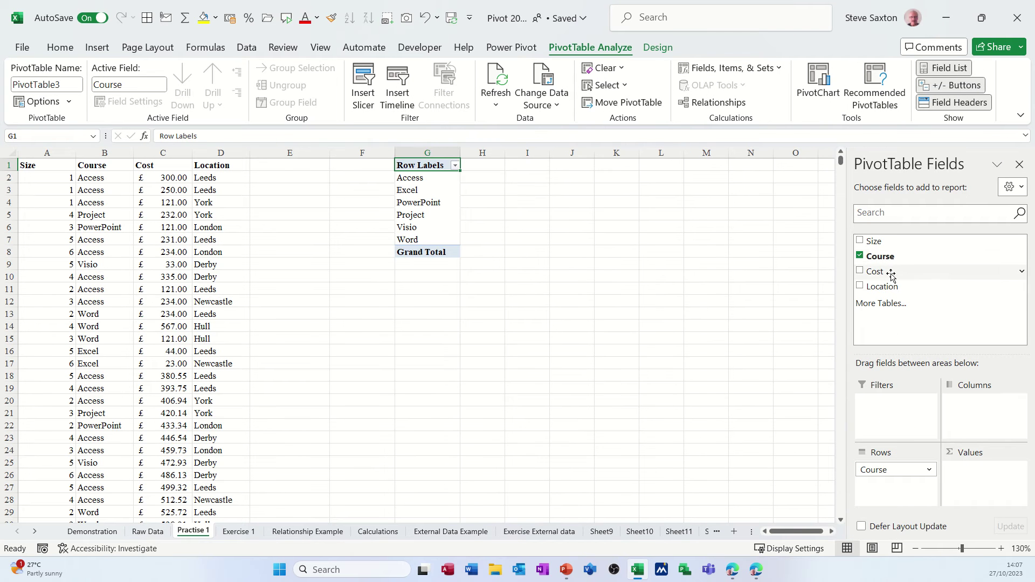
pyautogui.moveTo(885, 259); pyautogui.dragTo(967, 477)
pyautogui.moveTo(882, 273); pyautogui.dragTo(972, 487)
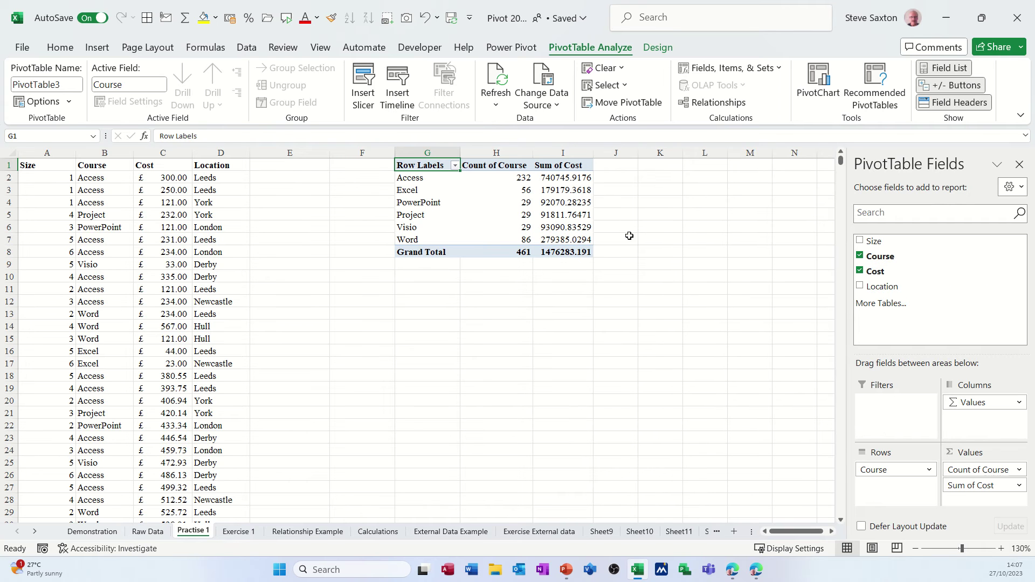
# - Format Sum of Cost as £ Accounting and add Location as a pivot filter
pyautogui.click(964, 487)
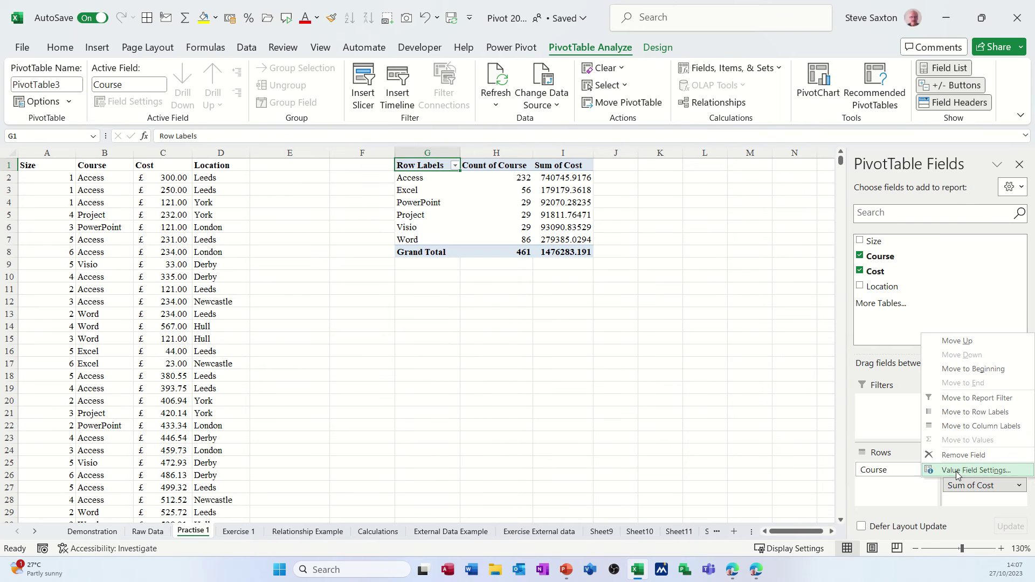
pyautogui.click(971, 470)
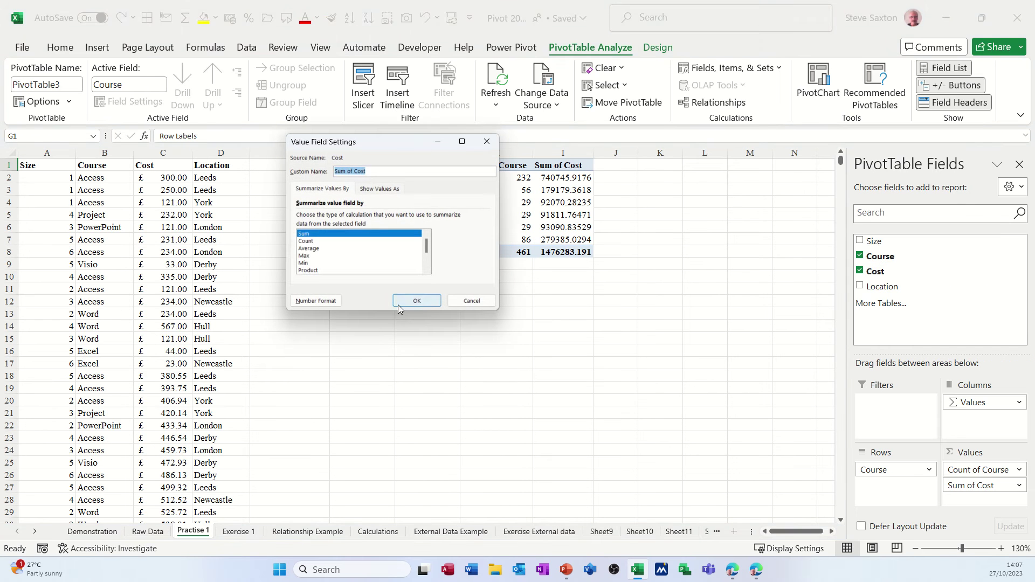
pyautogui.click(331, 303)
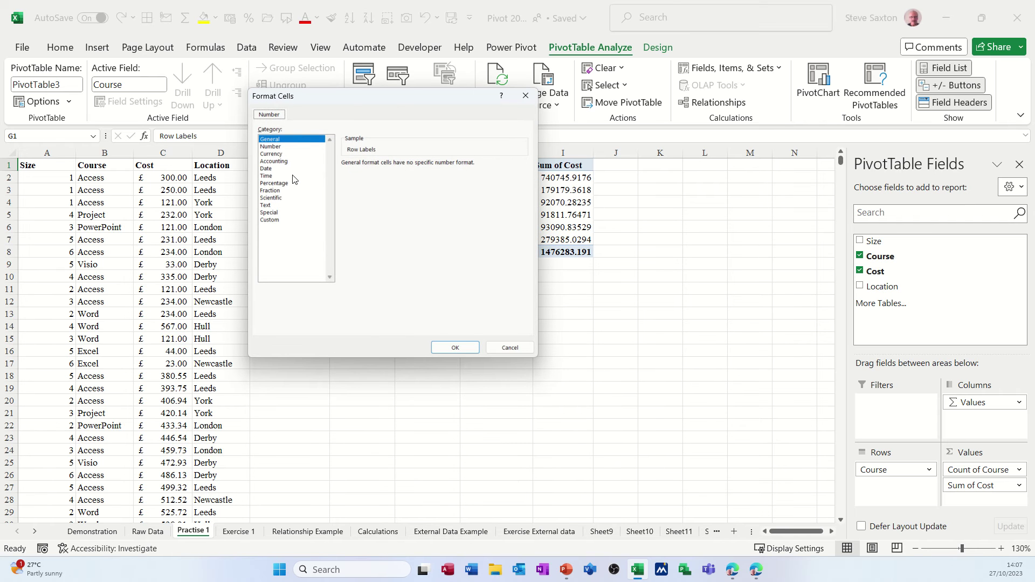
pyautogui.click(281, 162)
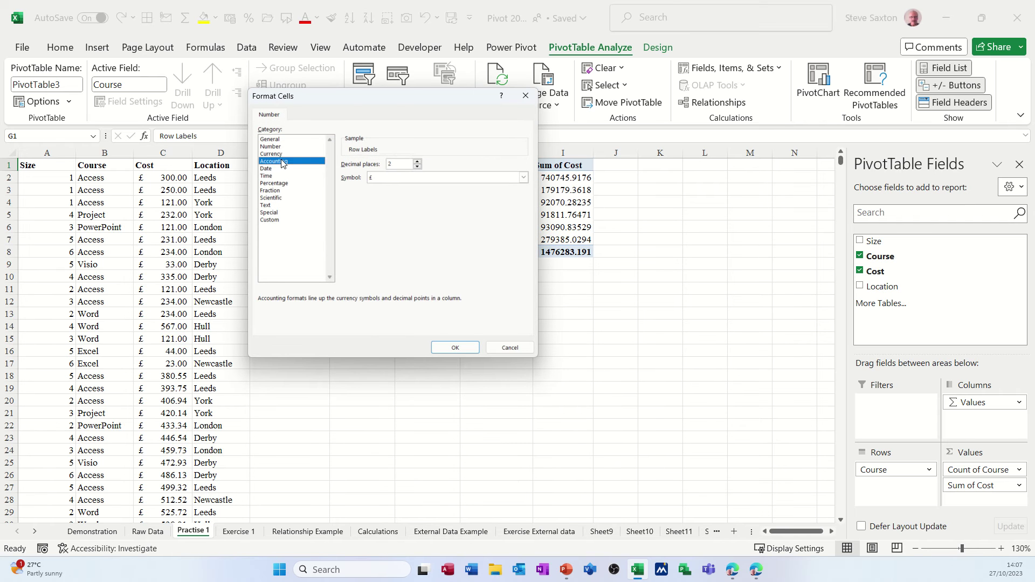
pyautogui.click(438, 345)
pyautogui.click(426, 301)
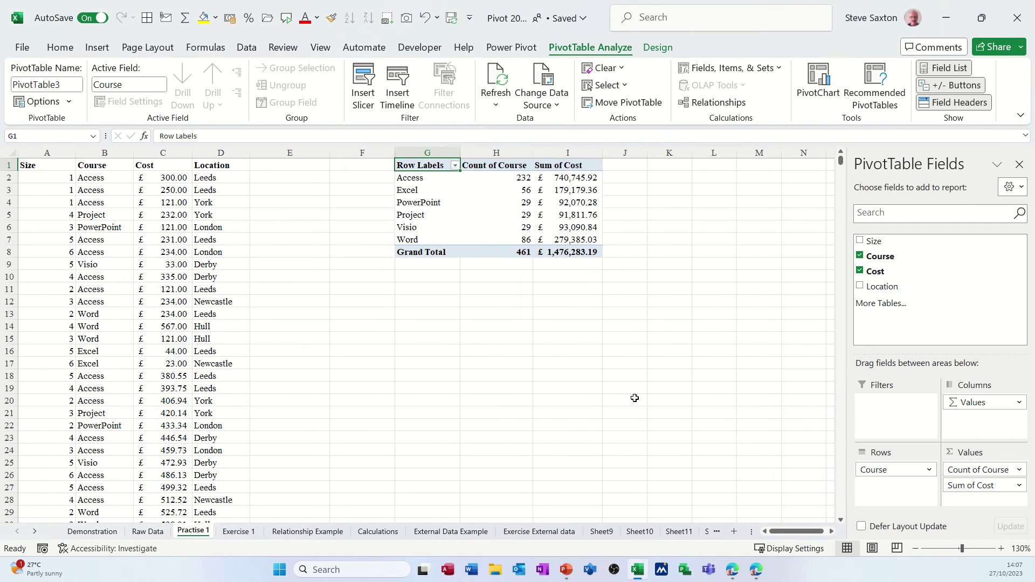
pyautogui.moveTo(882, 286); pyautogui.dragTo(894, 416)
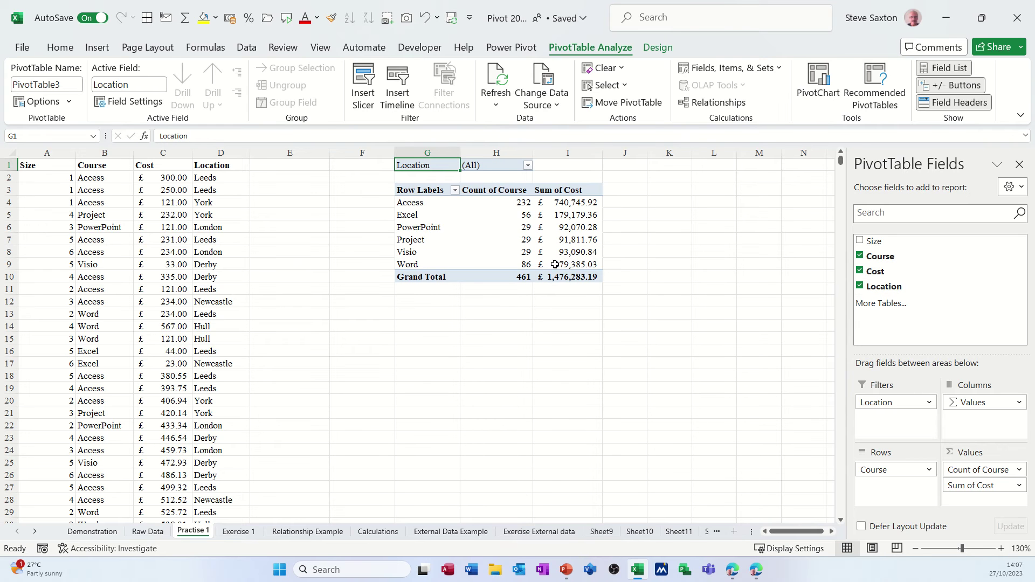
pyautogui.moveTo(555, 264)
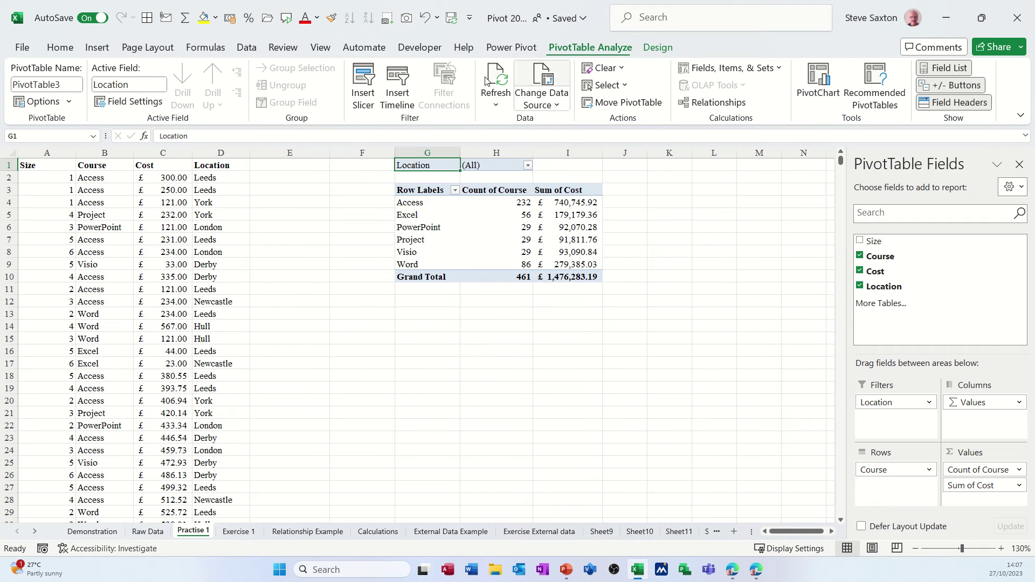
# - Open Insert Slicer for the pivot and tick the Course field
pyautogui.click(366, 78)
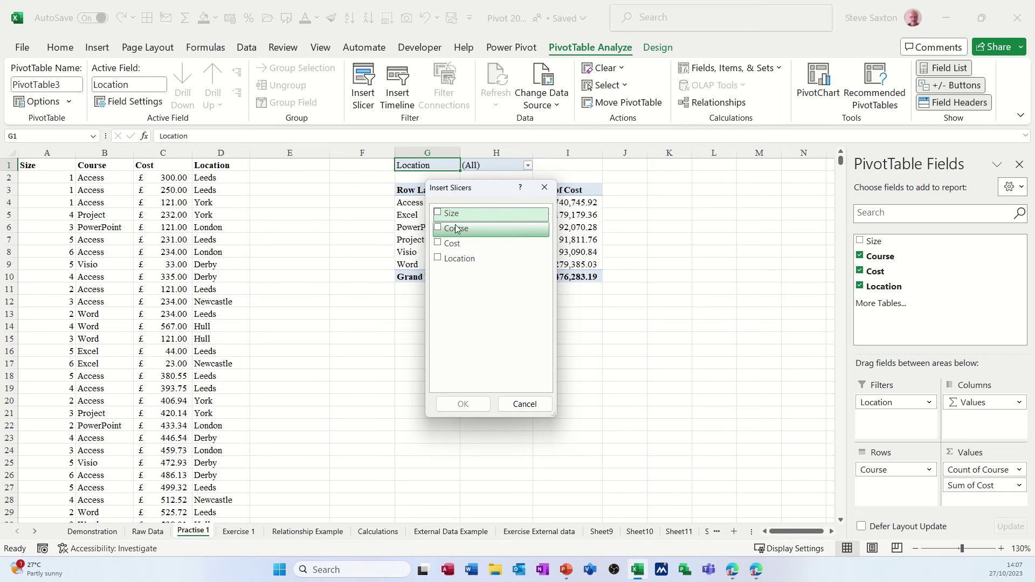
pyautogui.click(439, 231)
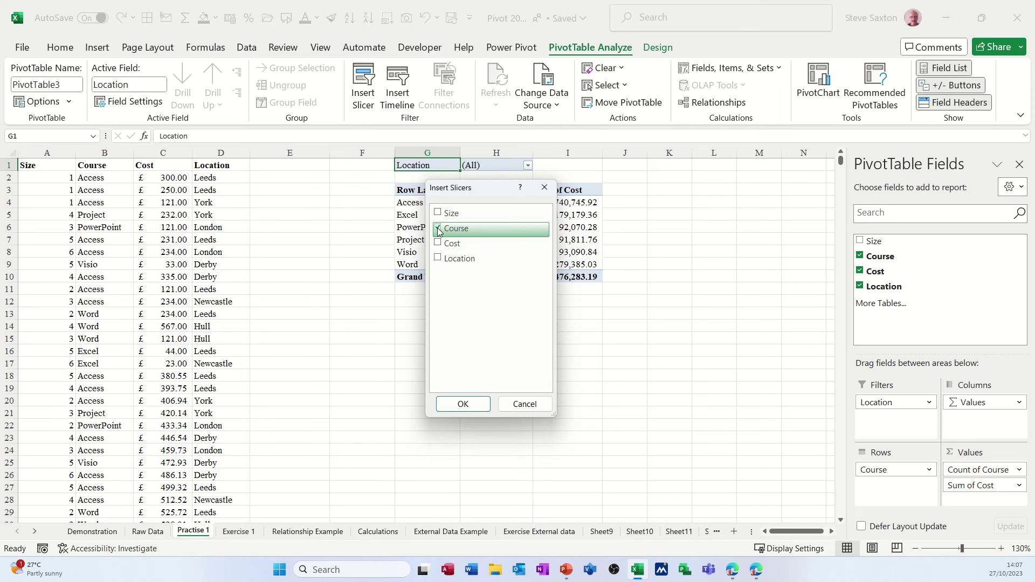
# - Insert the Course slicer, move it into columns E–F, and apply the first light blue style
pyautogui.click(464, 405)
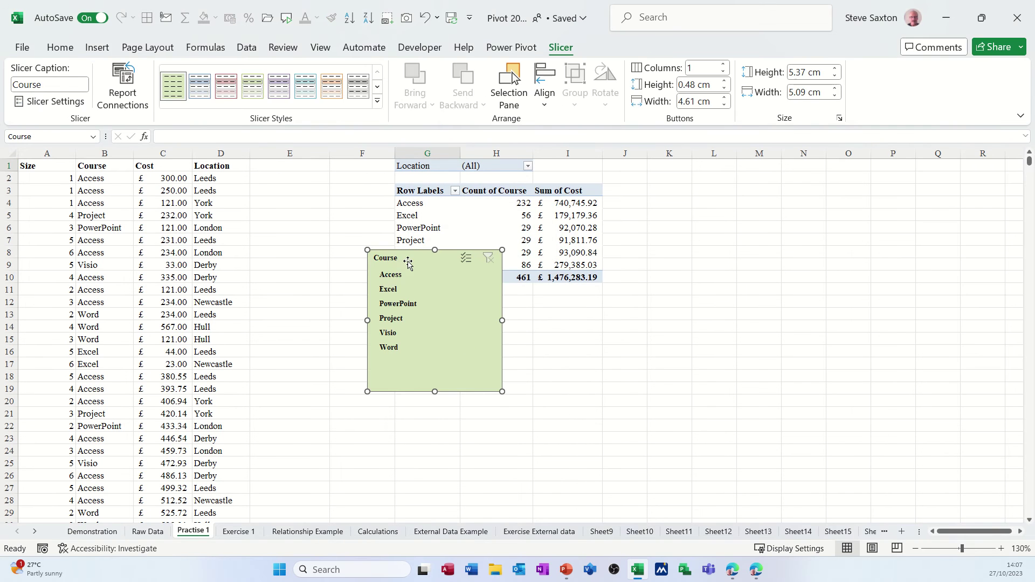
pyautogui.moveTo(408, 262); pyautogui.dragTo(289, 195)
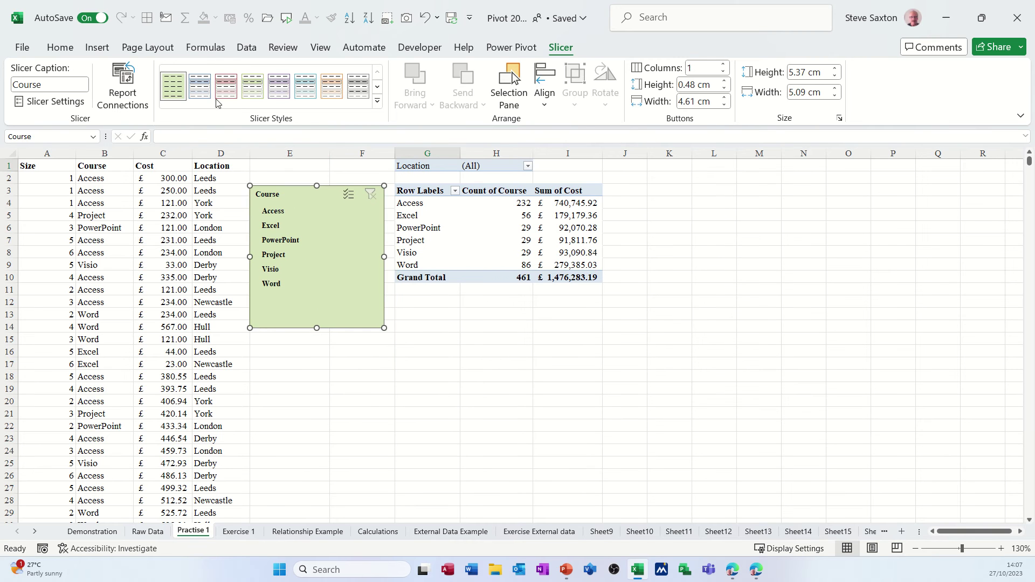
pyautogui.click(377, 101)
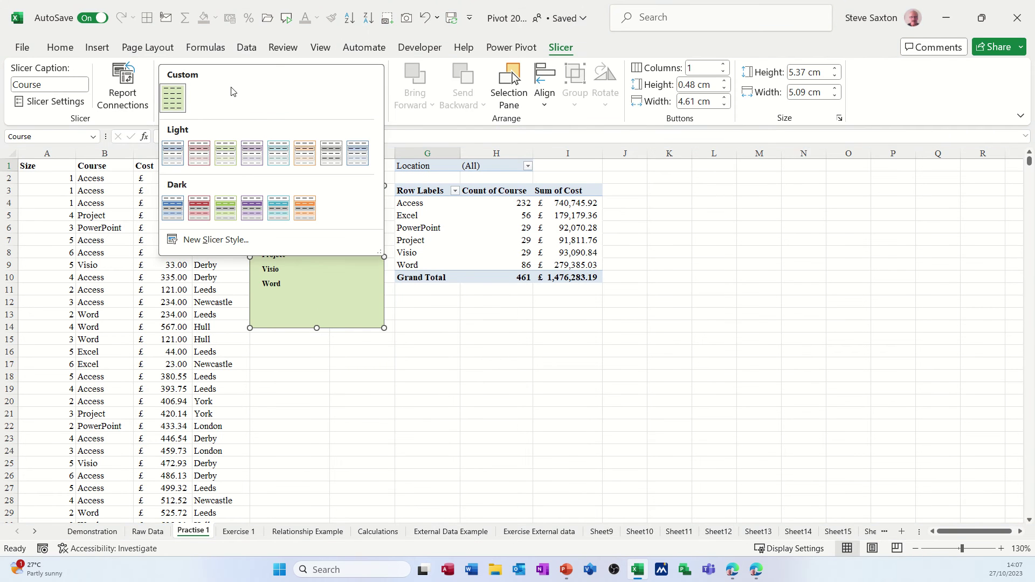
pyautogui.click(389, 284)
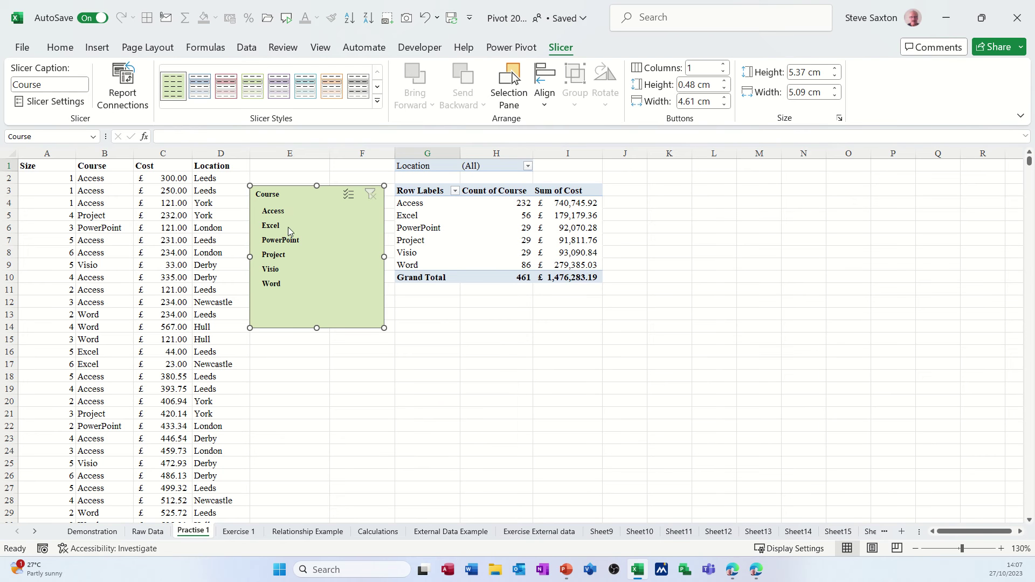
pyautogui.click(377, 103)
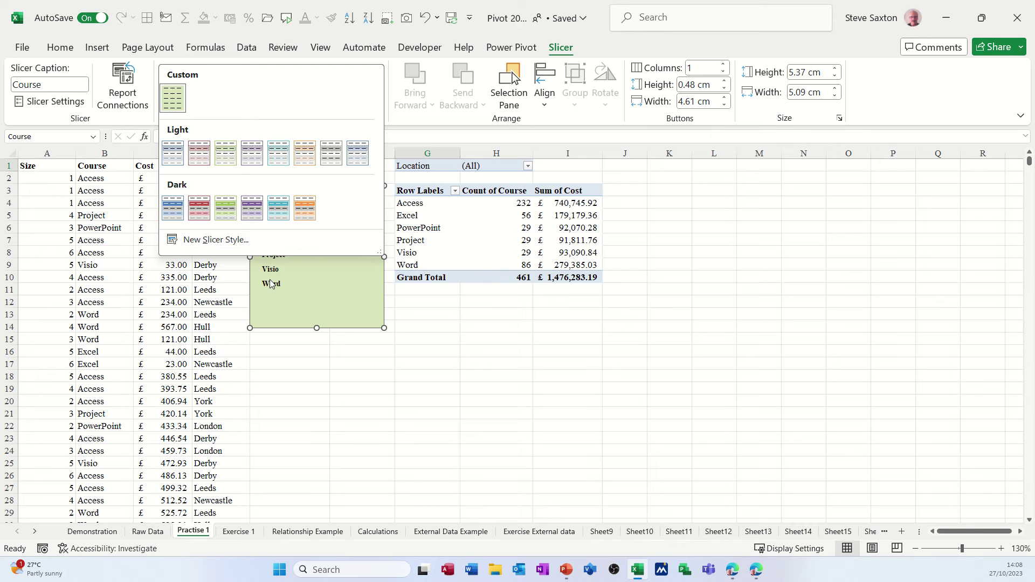
pyautogui.click(176, 155)
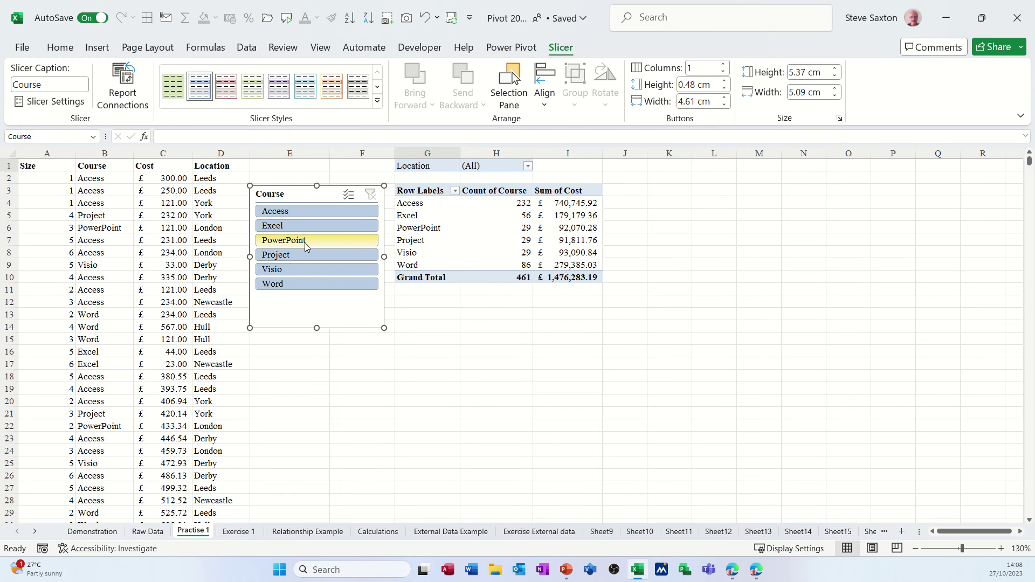
pyautogui.click(377, 101)
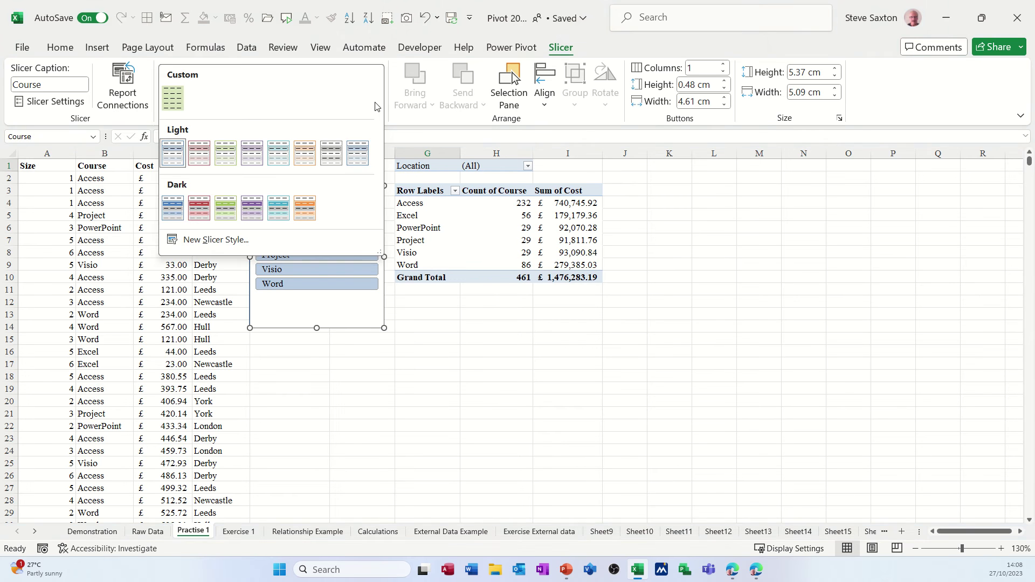
# - Start a new slicer style named 'sax' with the Whole Slicer element selected
pyautogui.click(196, 240)
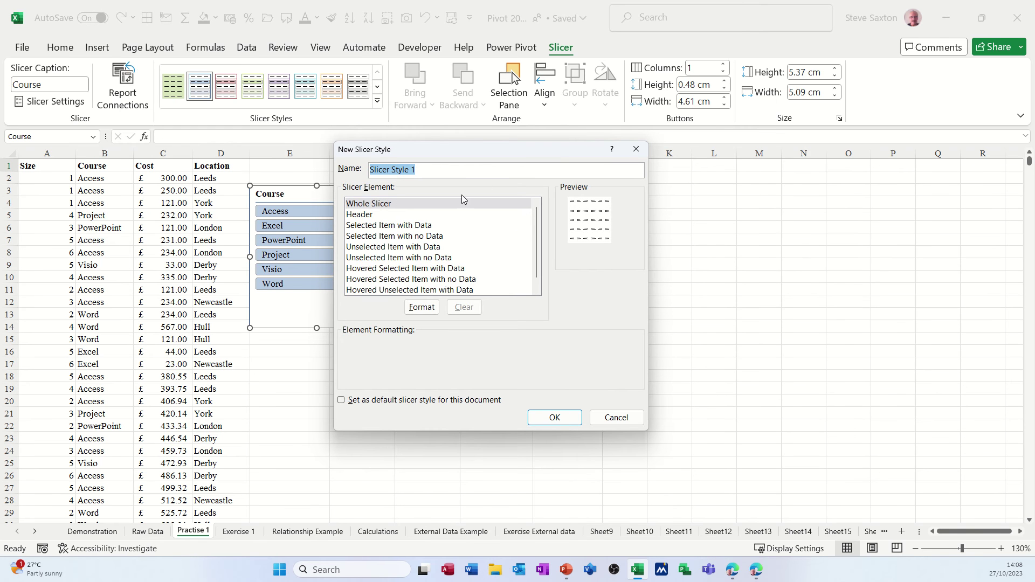
pyautogui.write('sax')
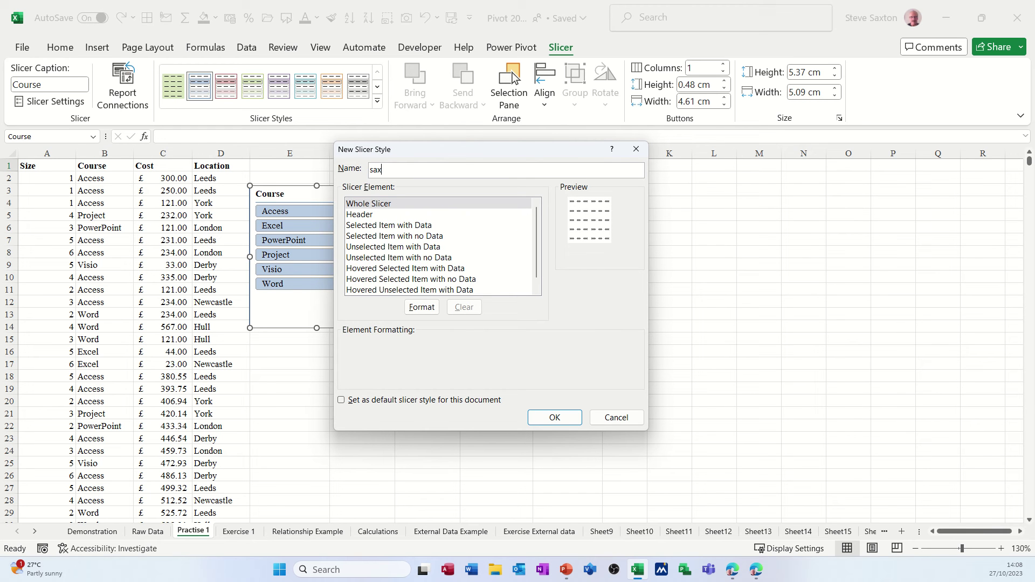
pyautogui.click(382, 204)
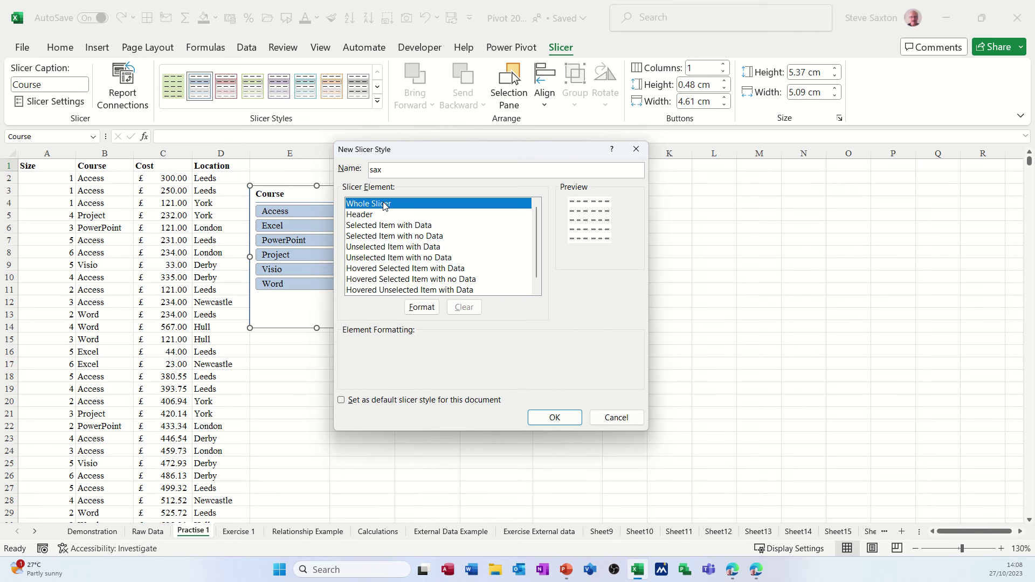
pyautogui.click(376, 215)
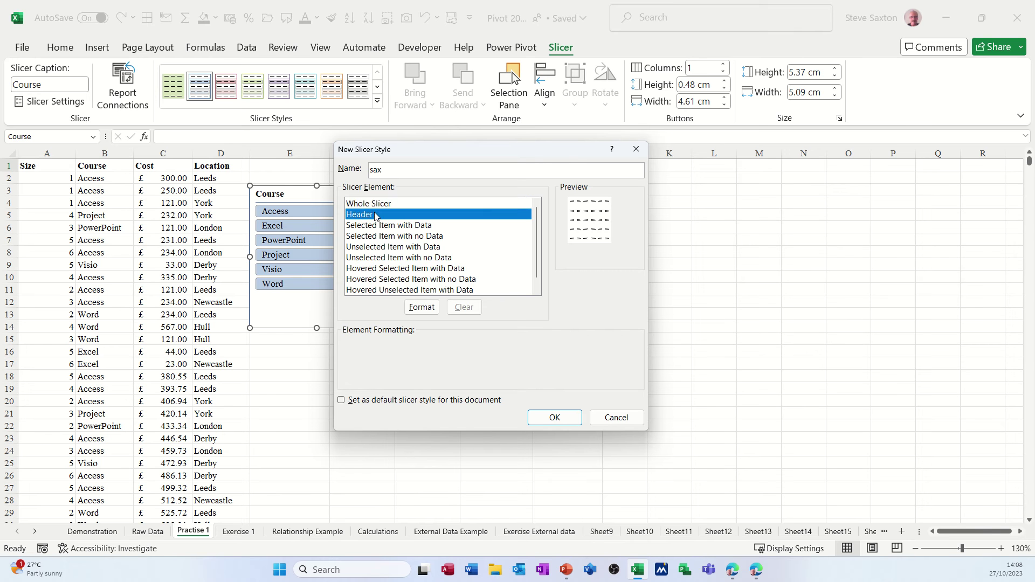
pyautogui.click(388, 226)
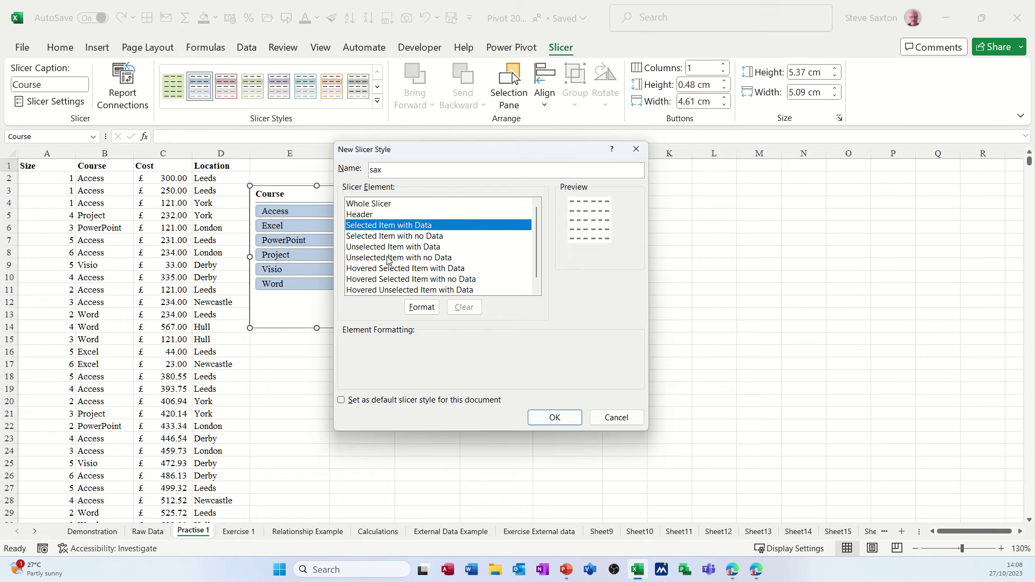
pyautogui.click(377, 205)
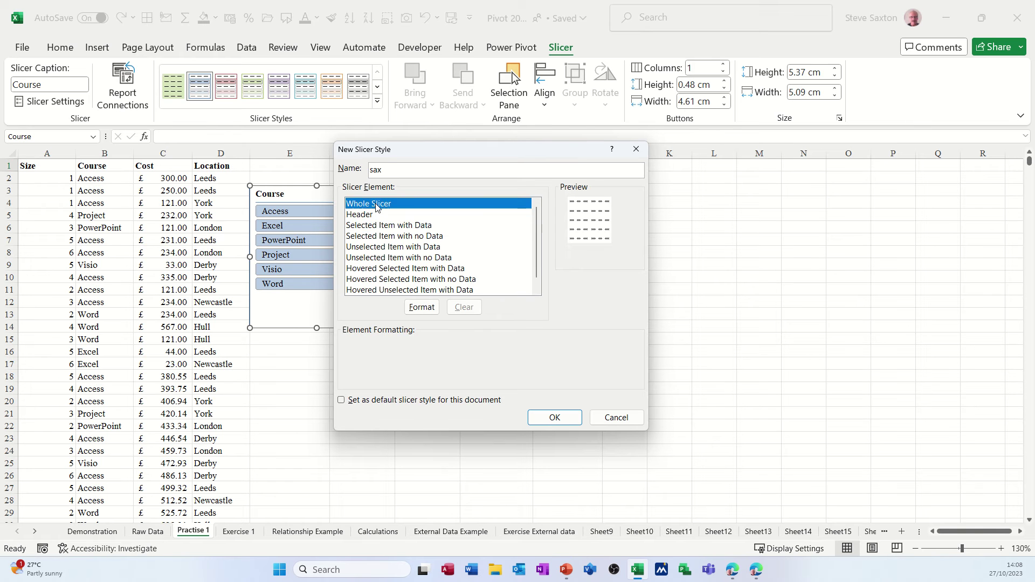
# - Give the sax Whole Slicer Calibri size 8 text, no borders and a light pink fill
pyautogui.click(421, 307)
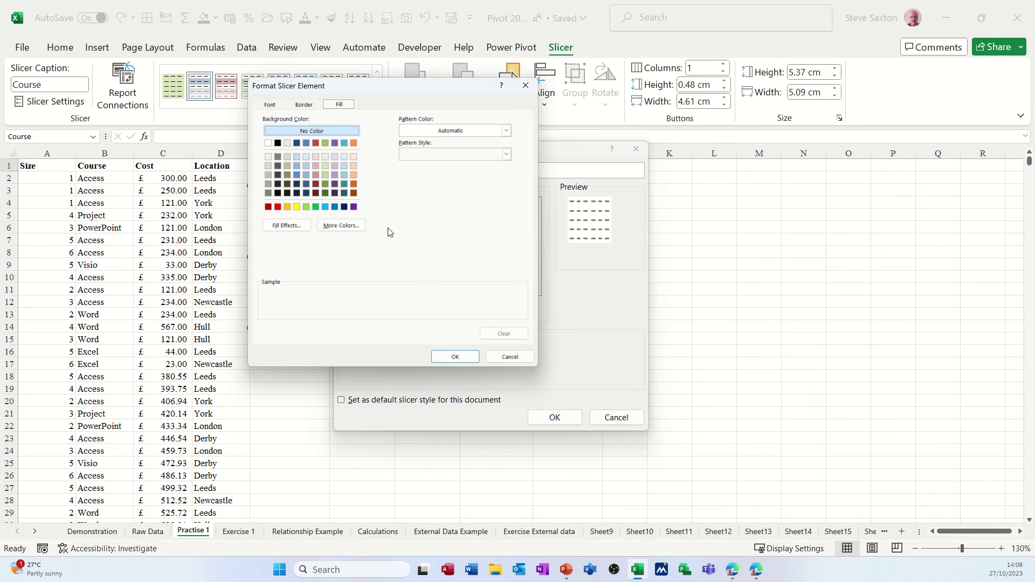
pyautogui.click(272, 105)
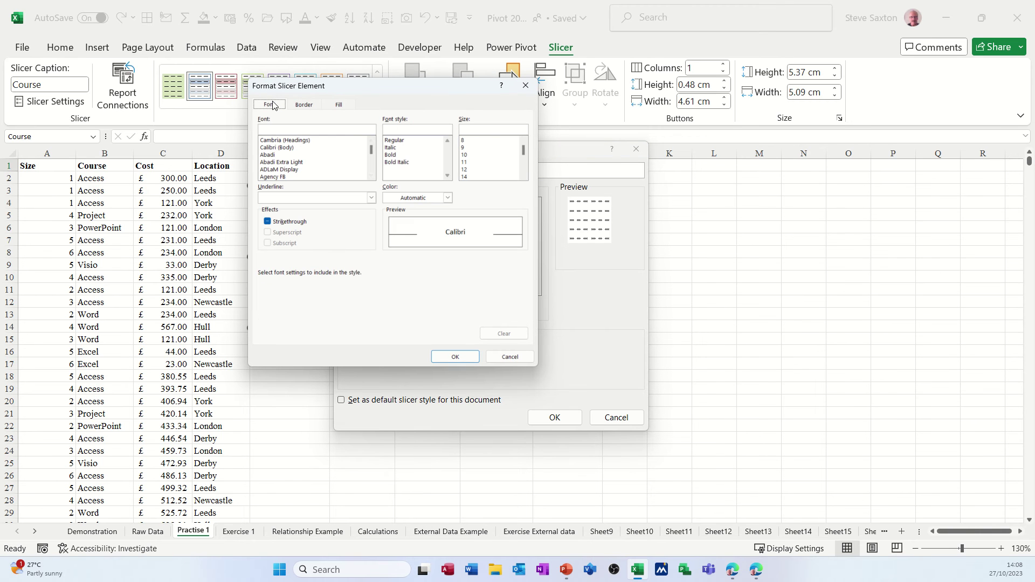
pyautogui.click(464, 141)
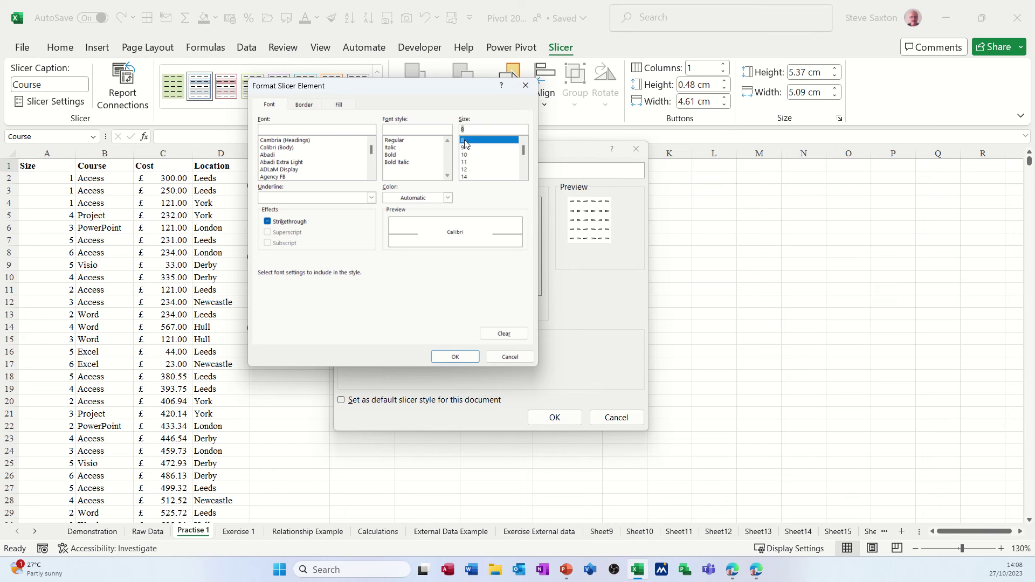
pyautogui.click(285, 148)
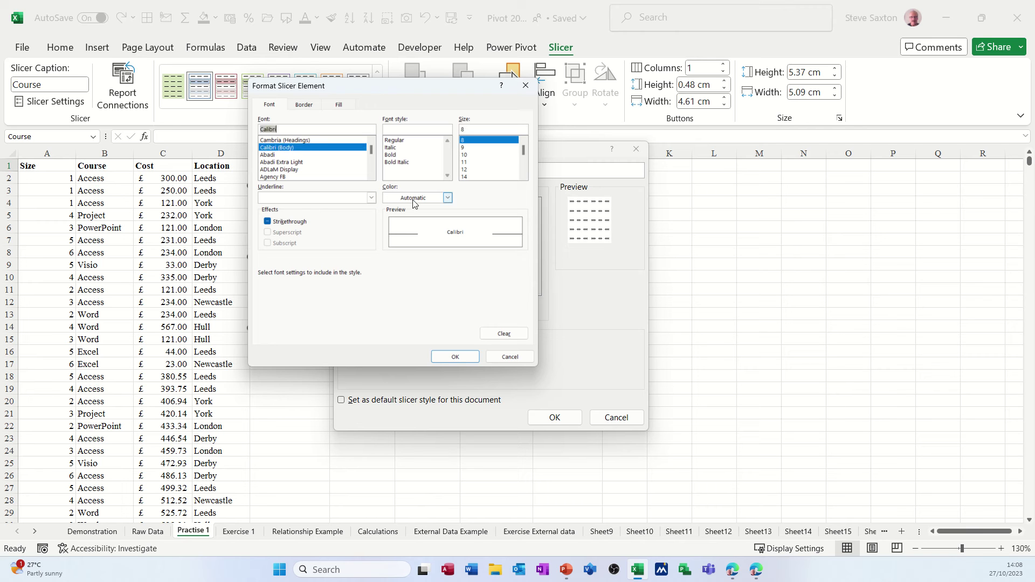
pyautogui.click(305, 105)
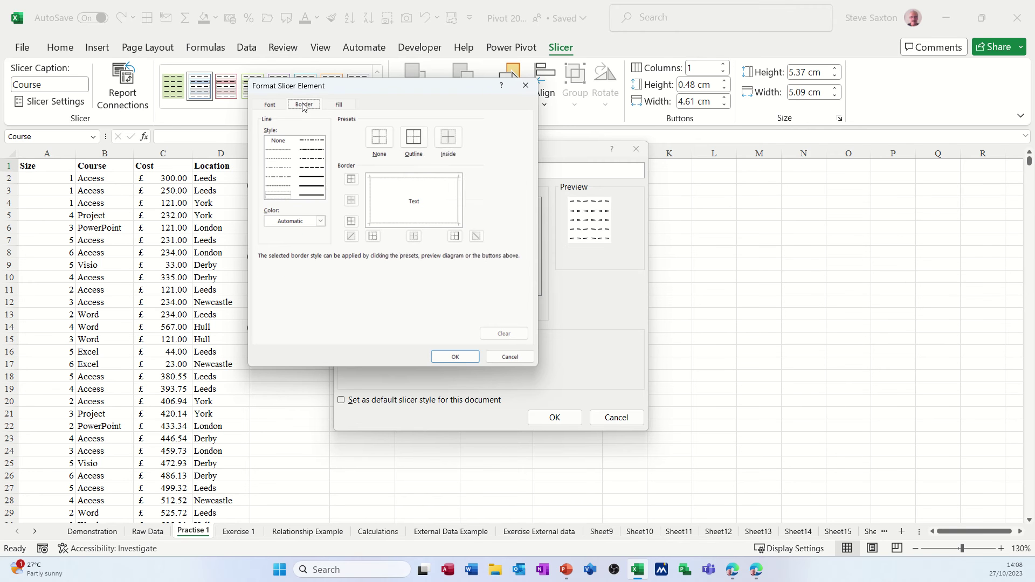
pyautogui.click(378, 148)
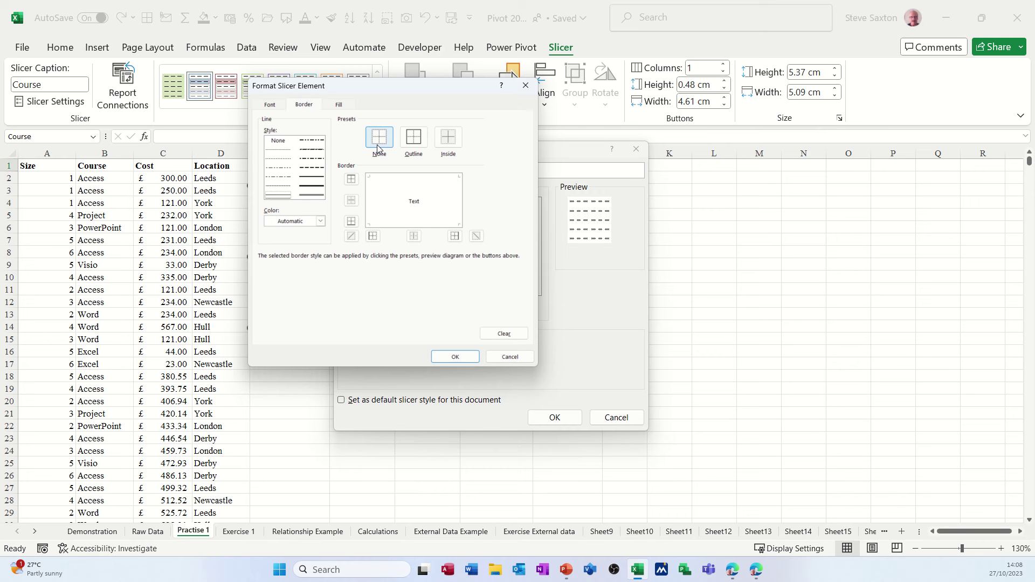
pyautogui.click(341, 106)
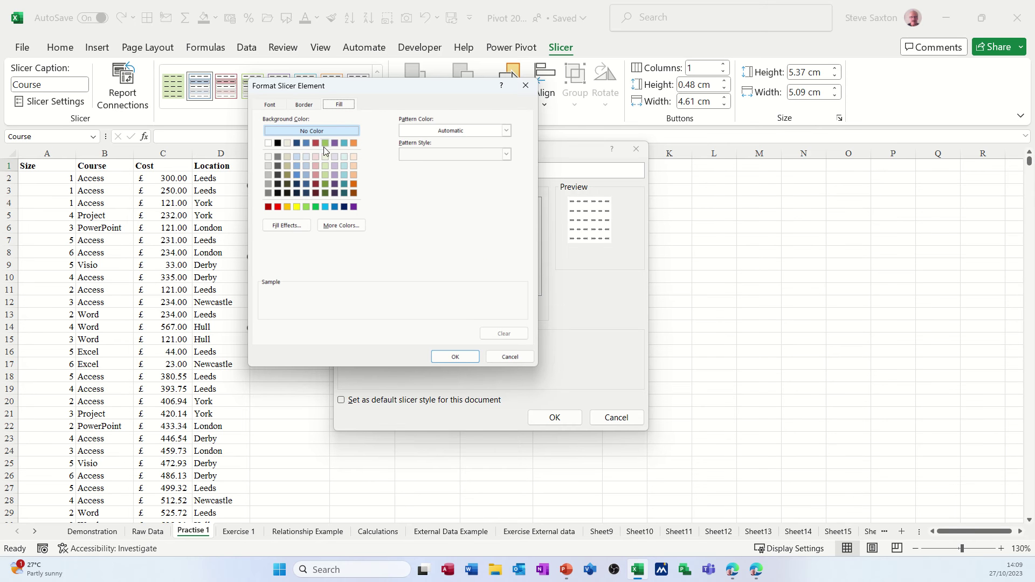
pyautogui.click(314, 164)
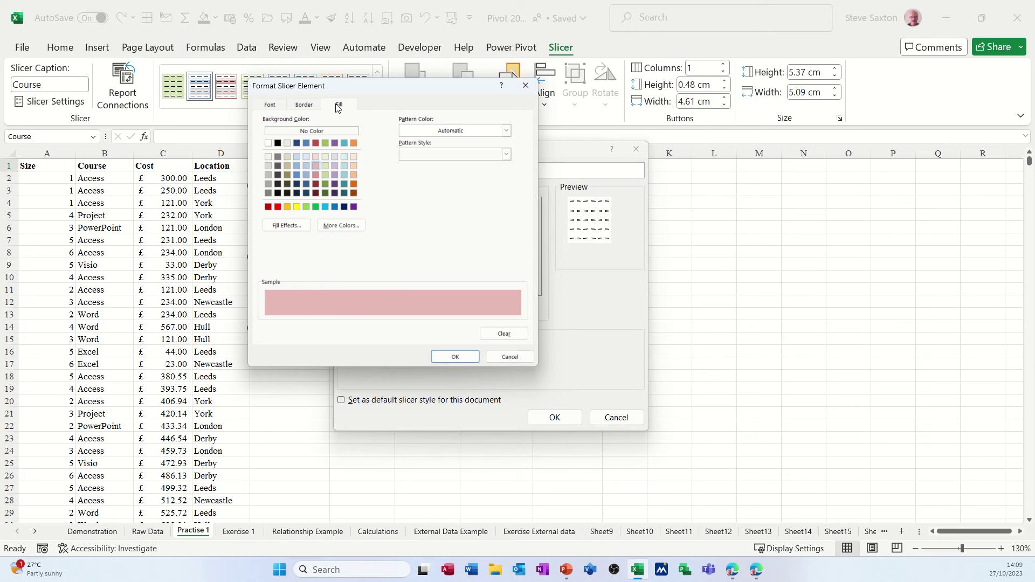
pyautogui.click(275, 105)
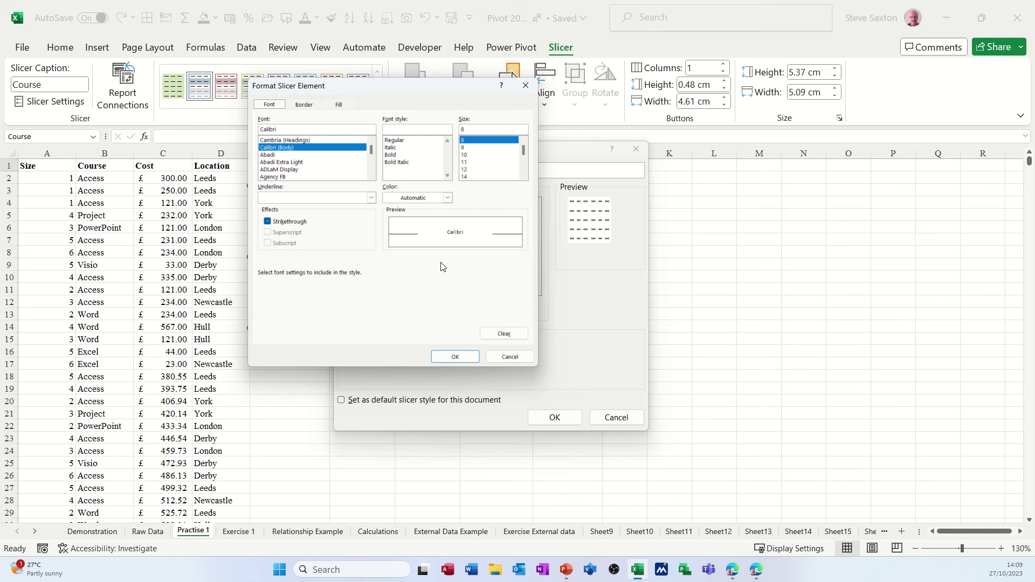
# - Make the pink style the document's default slicer style and save it as sax1
pyautogui.click(453, 358)
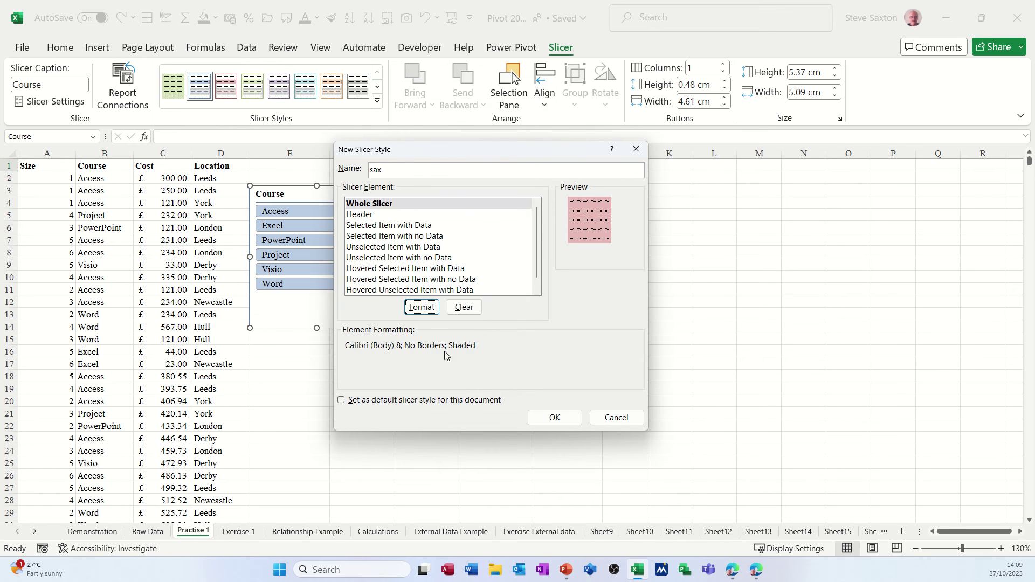
pyautogui.click(341, 402)
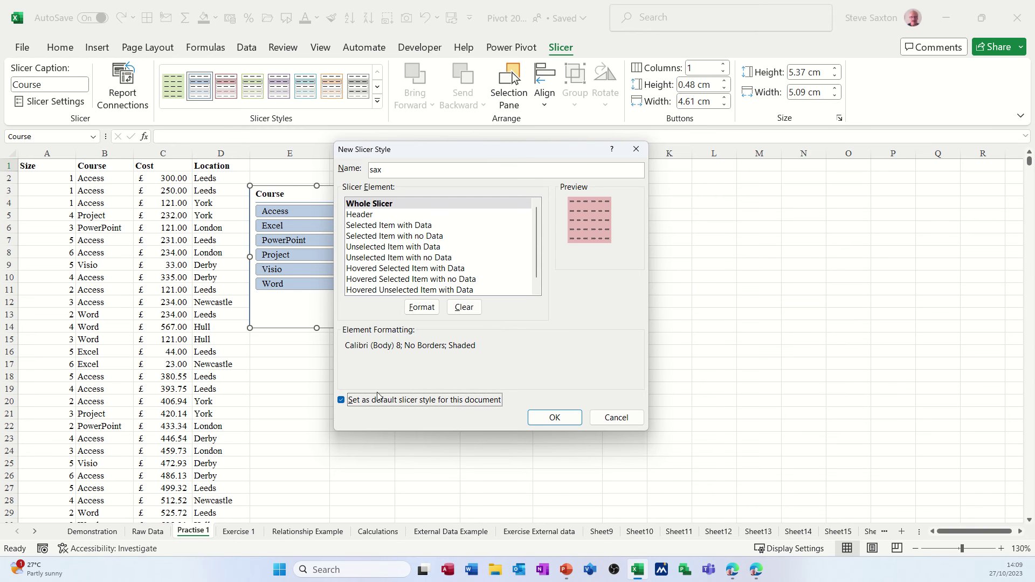
pyautogui.click(545, 419)
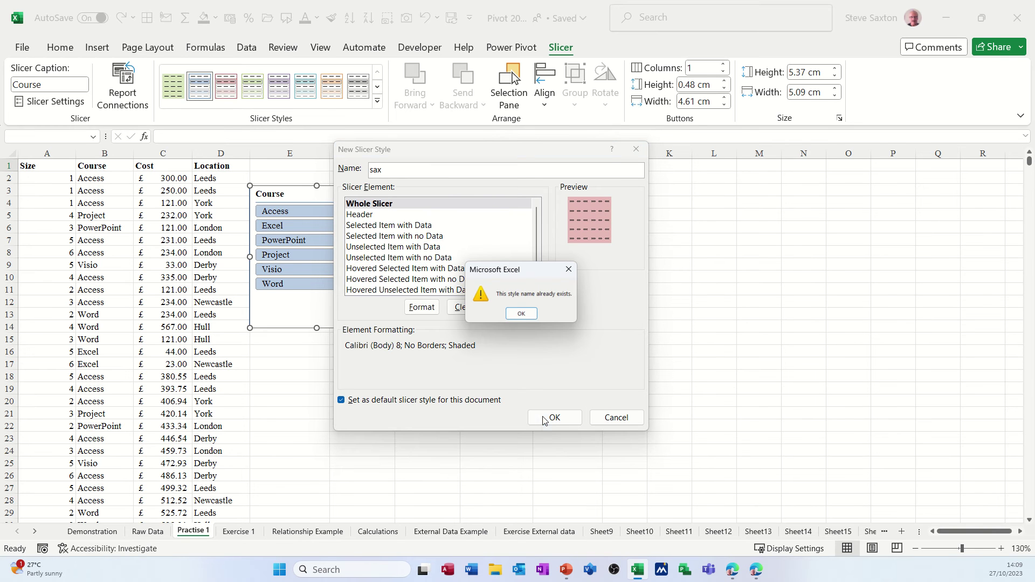
pyautogui.click(520, 314)
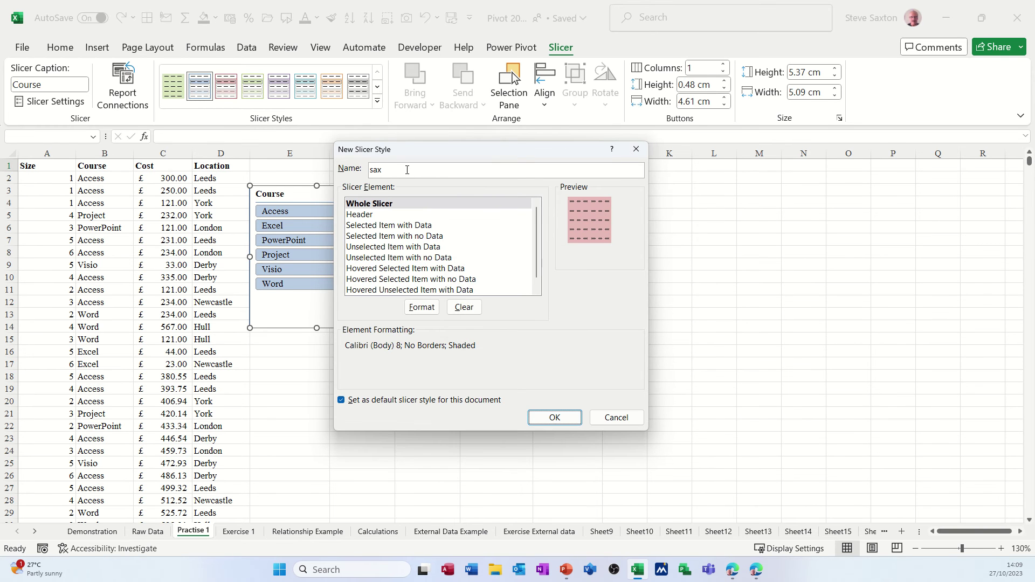
pyautogui.click(565, 419)
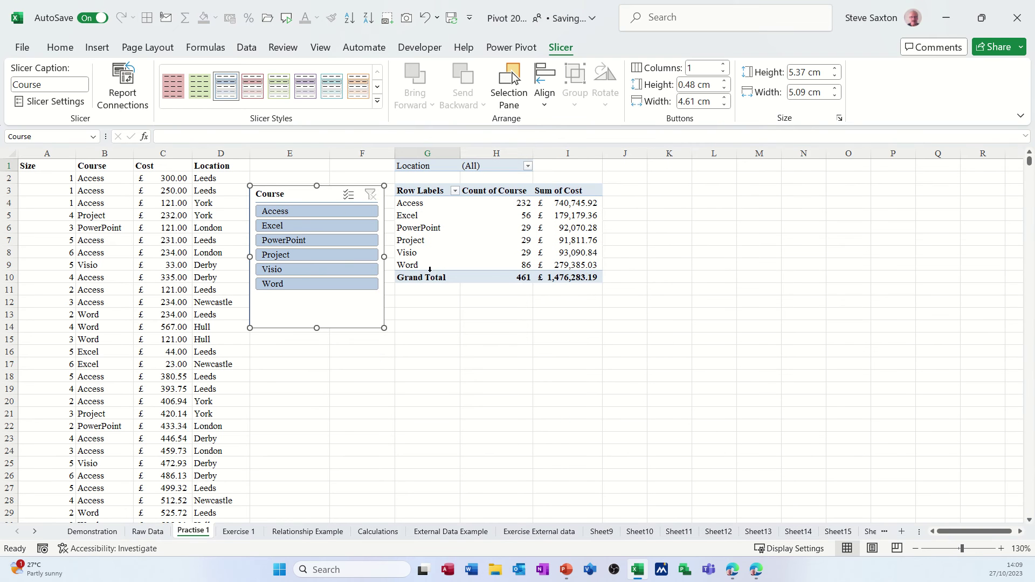
# - Delete the old Course slicer and open Insert Slicer for PivotTable3
pyautogui.click(456, 220)
pyautogui.click(317, 196)
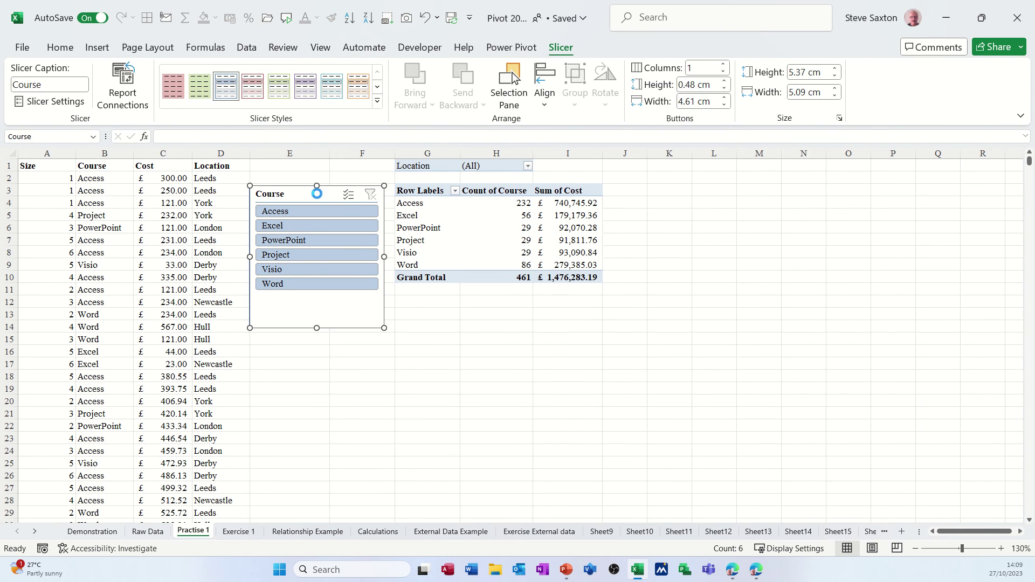
pyautogui.press('Delete')
pyautogui.click(400, 203)
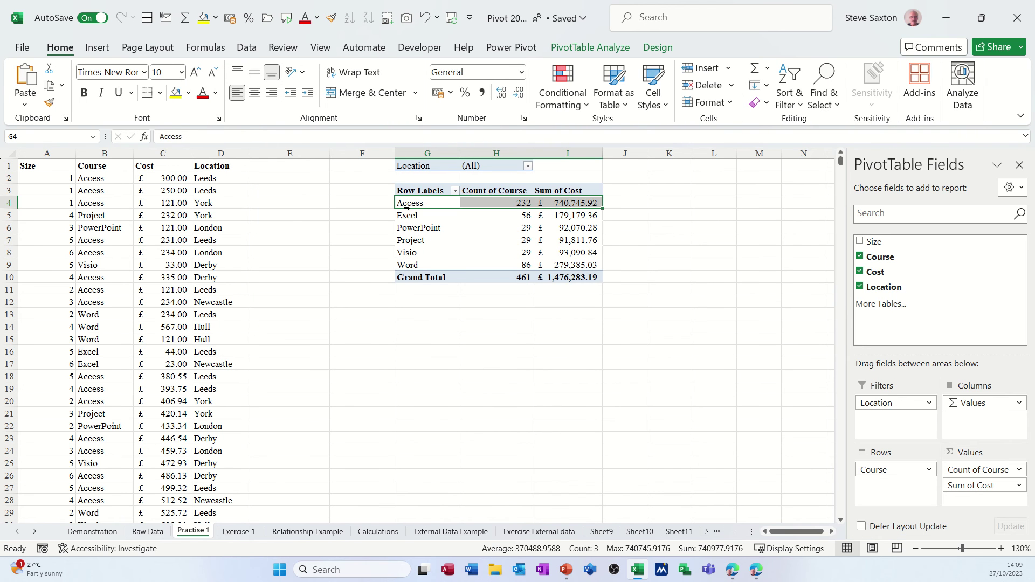
pyautogui.click(578, 49)
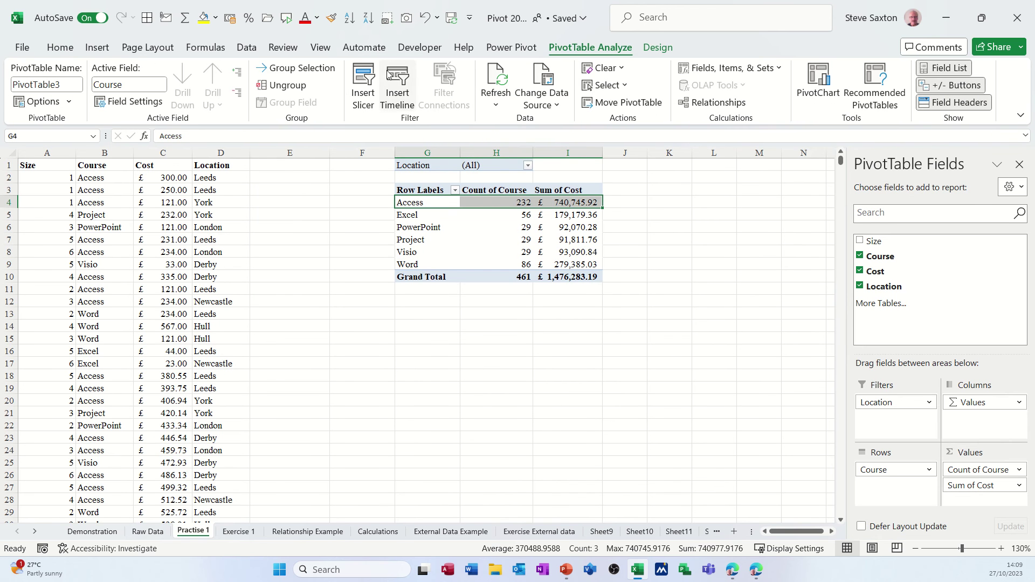
pyautogui.click(367, 78)
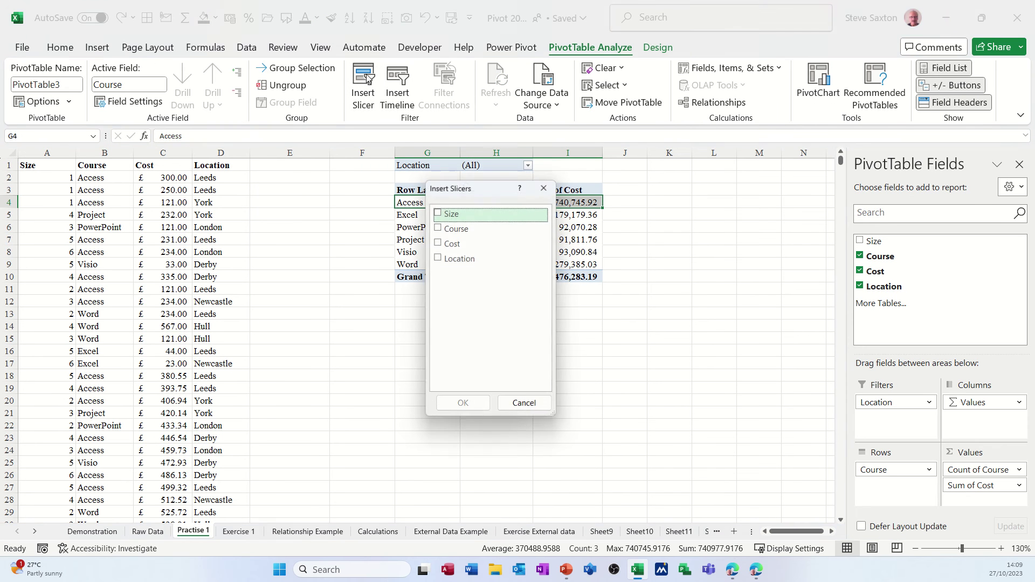
# - Insert a new Course slicer below the pivot, resized to one row about 11.8 cm wide
pyautogui.click(439, 230)
pyautogui.click(457, 403)
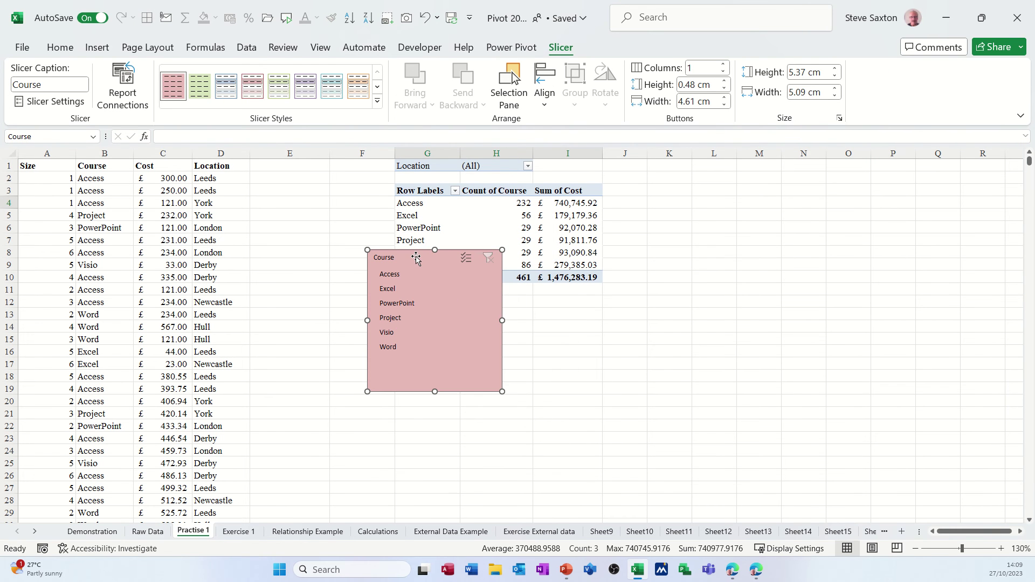
pyautogui.moveTo(418, 259); pyautogui.dragTo(348, 289)
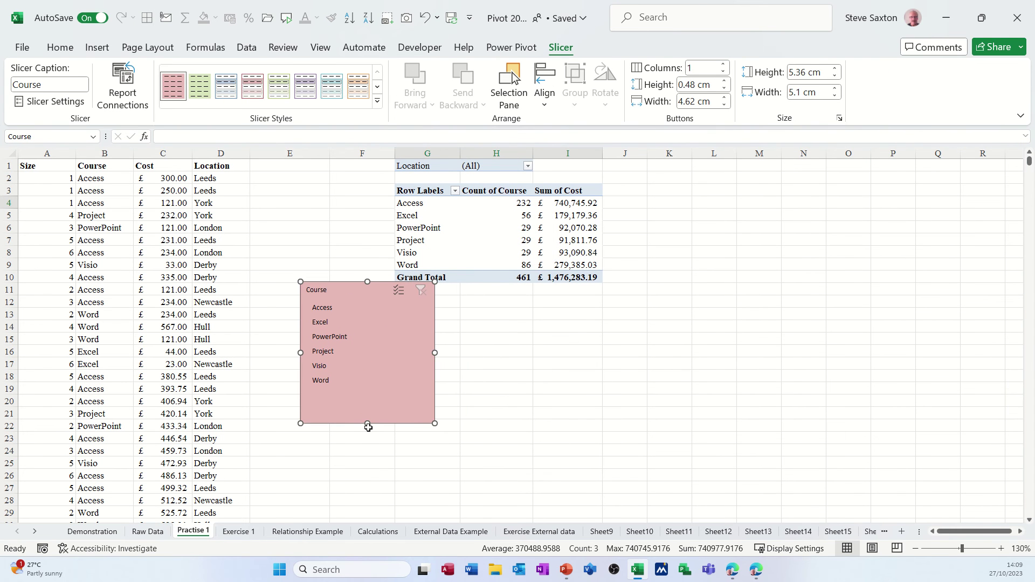
pyautogui.moveTo(367, 424); pyautogui.dragTo(368, 318)
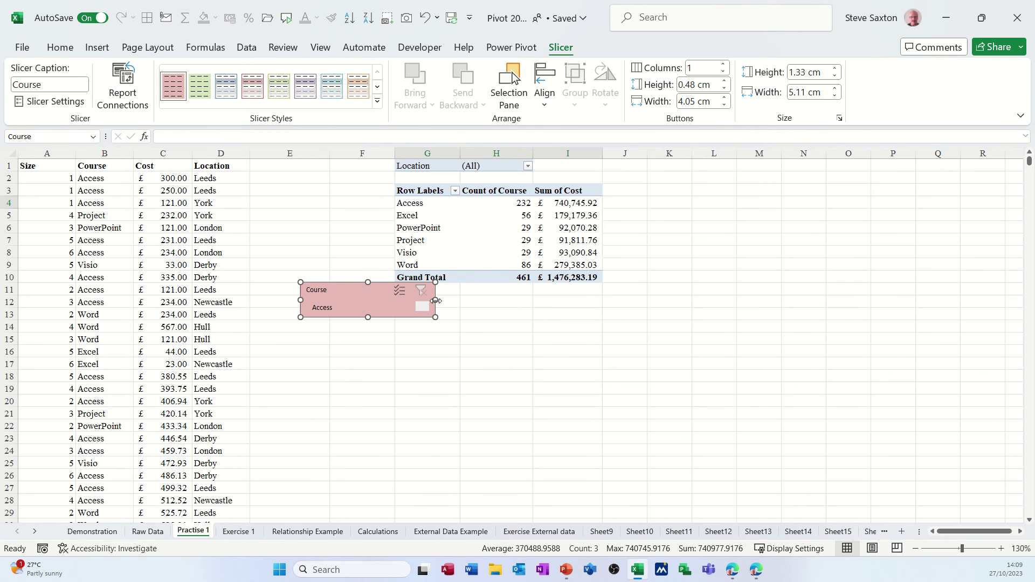
pyautogui.moveTo(436, 300); pyautogui.dragTo(613, 301)
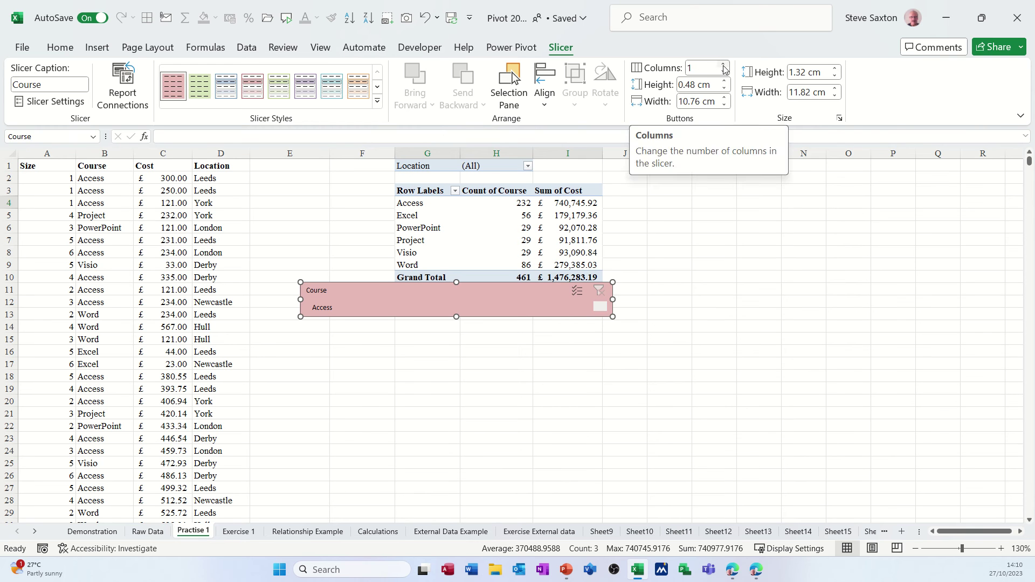
# - Set the slicer to 6 columns so all six course buttons fit in one row
pyautogui.click(724, 65)
pyautogui.click(724, 64)
pyautogui.click(724, 65)
pyautogui.click(724, 64)
pyautogui.click(724, 65)
pyautogui.click(724, 65)
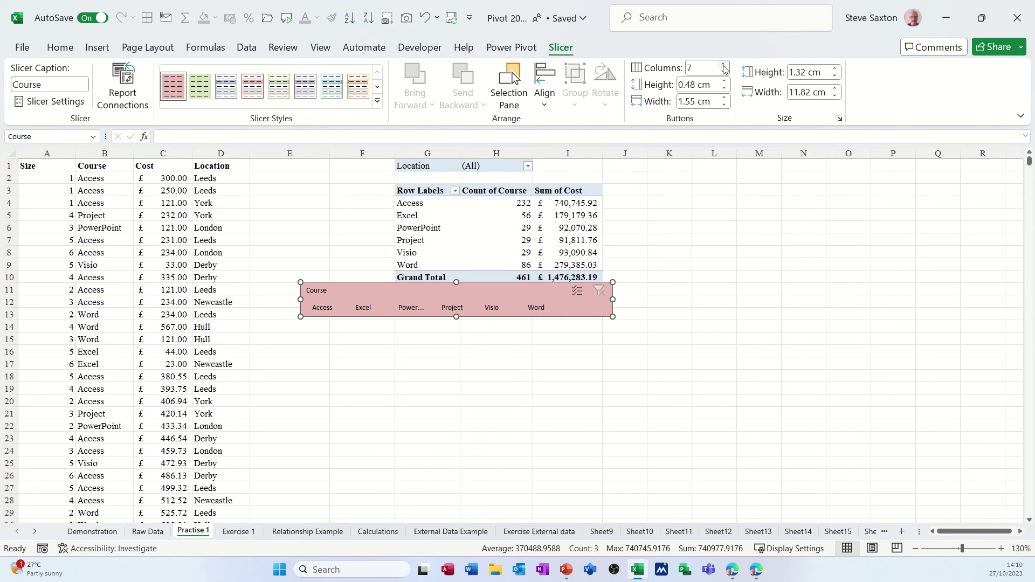
pyautogui.click(724, 71)
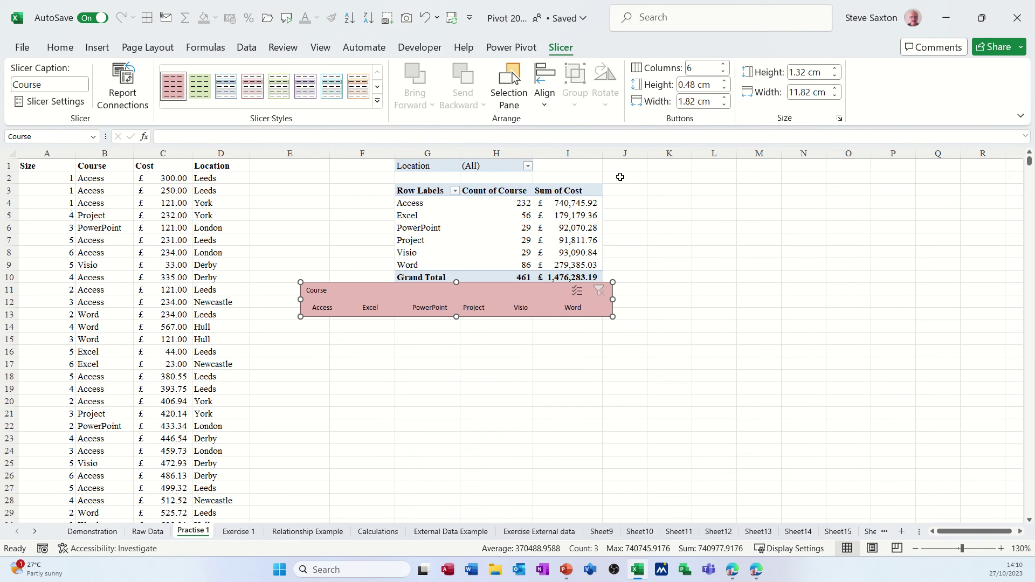
# - Nudge the slicer into place, test filtering the pivot to Project, then clear the filter
pyautogui.moveTo(507, 291); pyautogui.dragTo(529, 299)
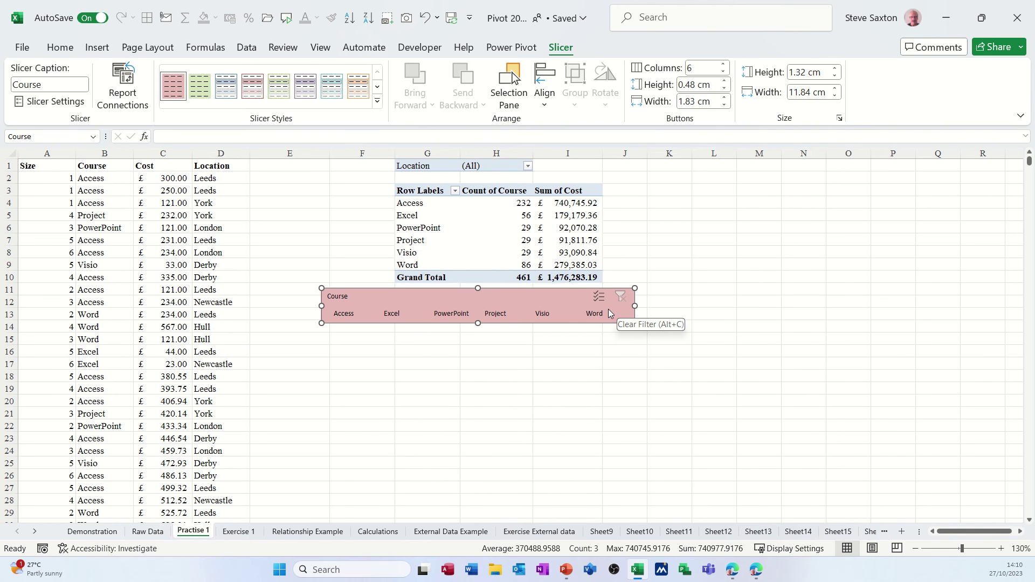
pyautogui.click(493, 308)
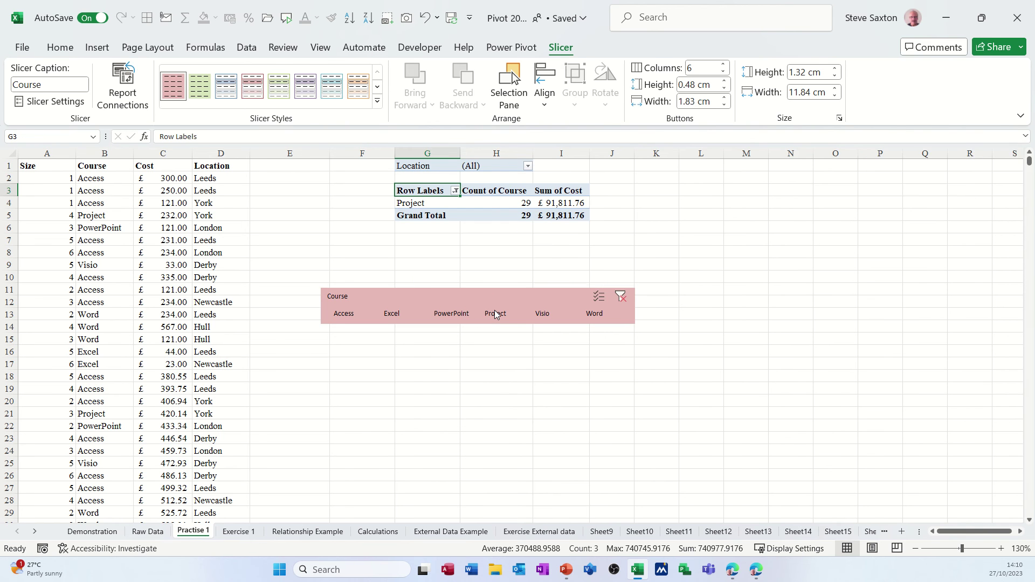
pyautogui.click(624, 298)
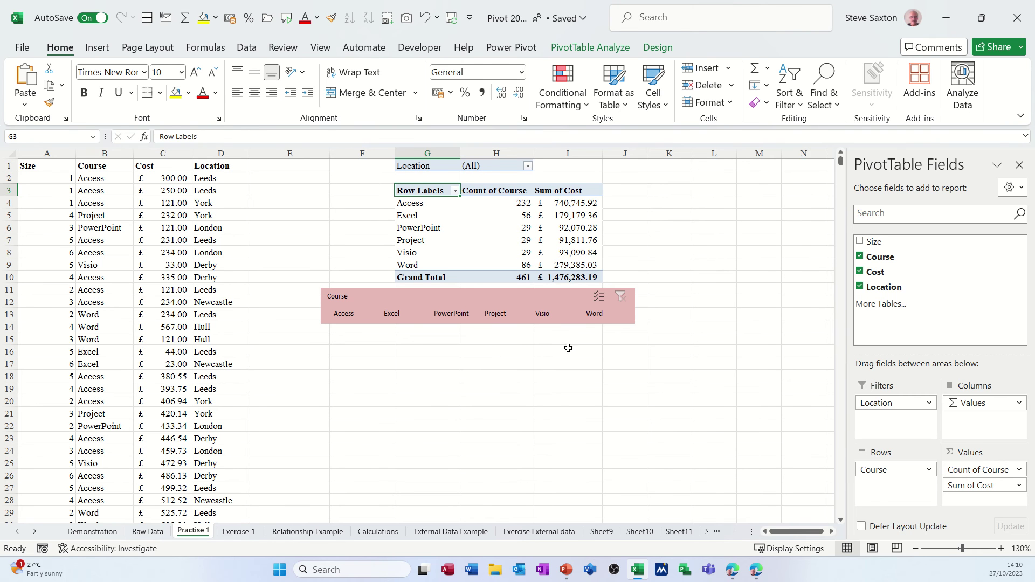
pyautogui.click(485, 228)
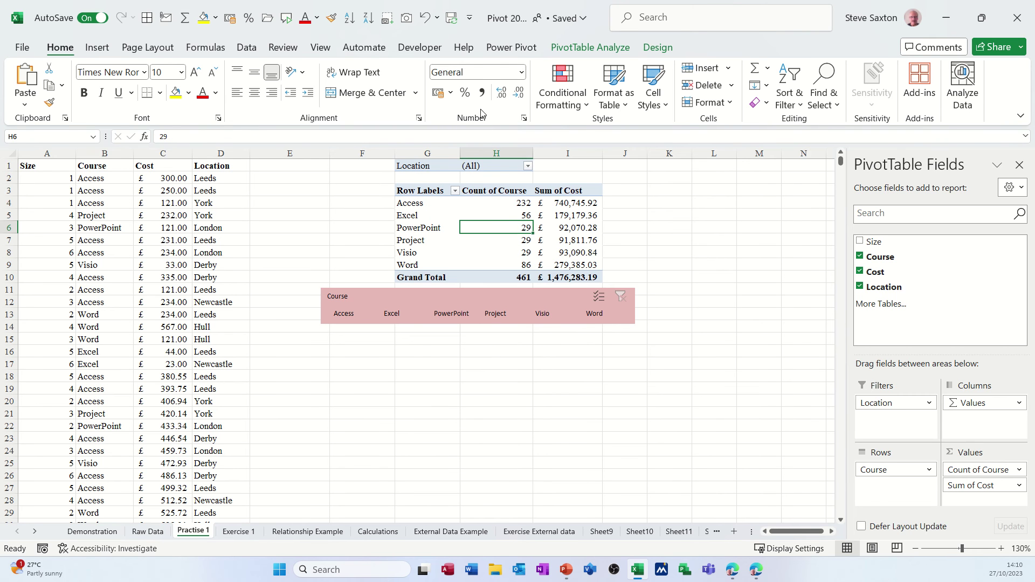
pyautogui.click(590, 47)
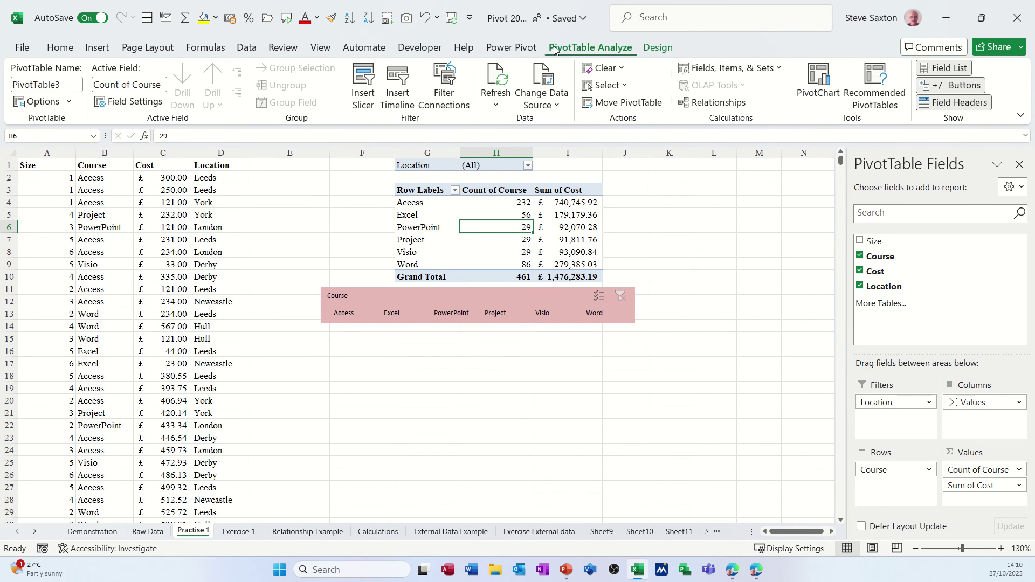
pyautogui.click(815, 81)
pyautogui.moveTo(537, 228)
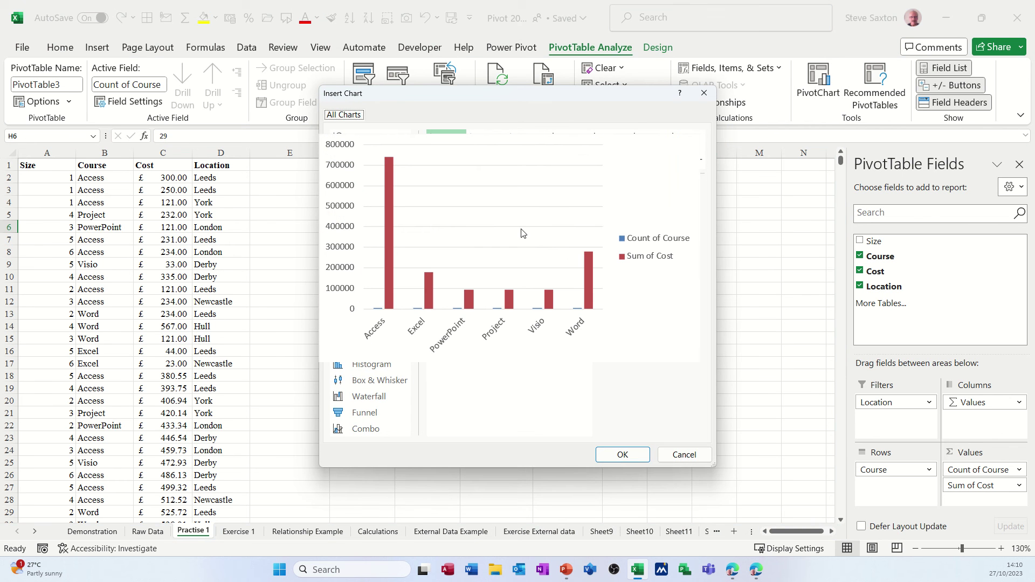
pyautogui.press('Return')
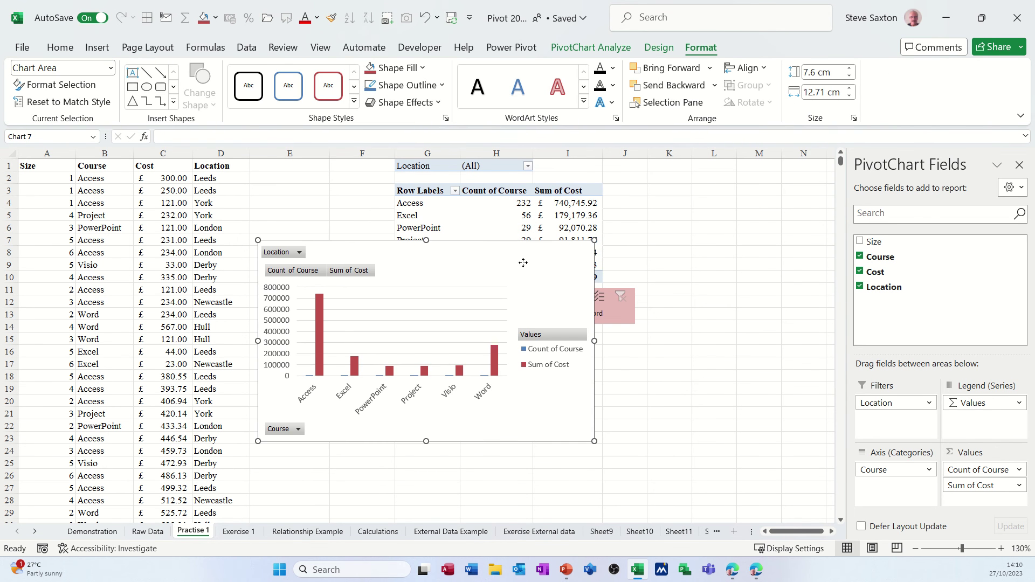
pyautogui.moveTo(531, 275); pyautogui.dragTo(561, 335)
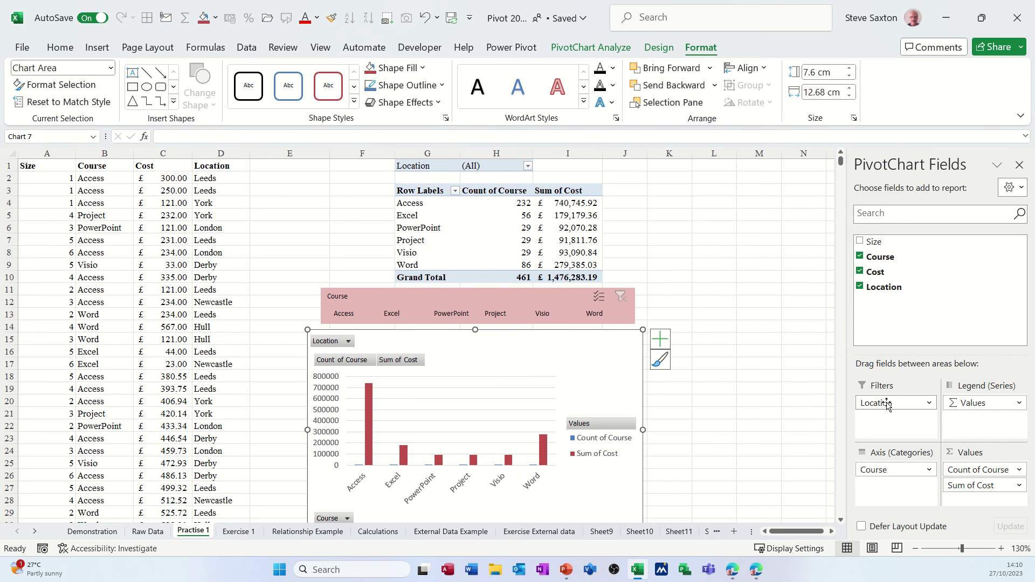
pyautogui.click(350, 341)
pyautogui.click(350, 342)
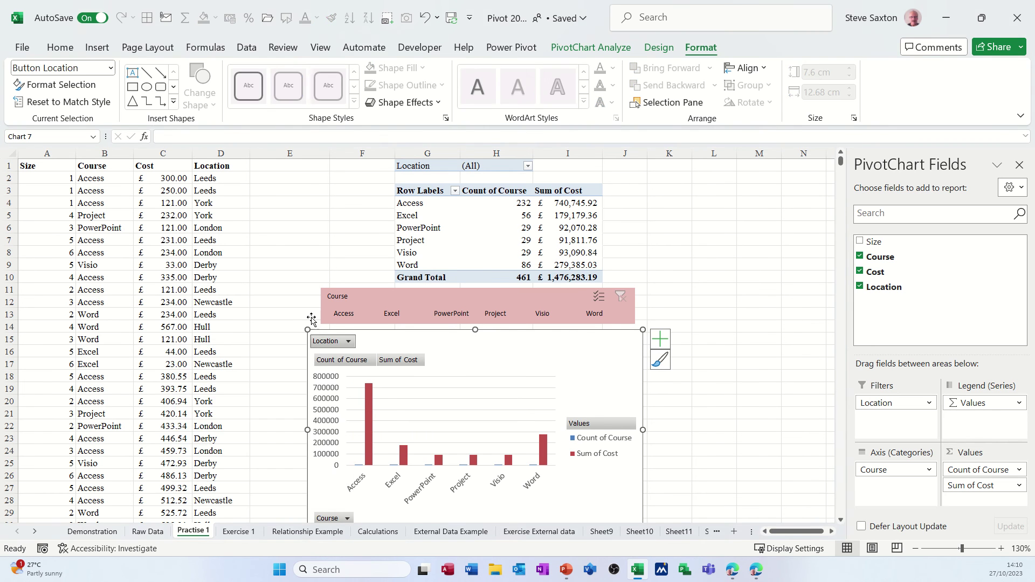
pyautogui.click(112, 181)
pyautogui.moveTo(112, 180); pyautogui.dragTo(200, 218)
pyautogui.click(97, 47)
pyautogui.click(428, 69)
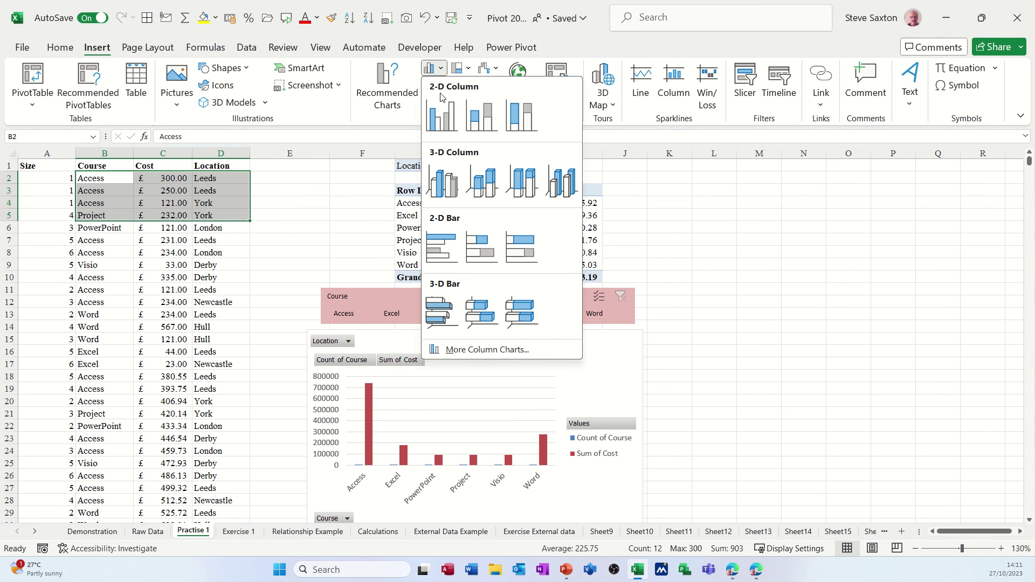
pyautogui.click(495, 164)
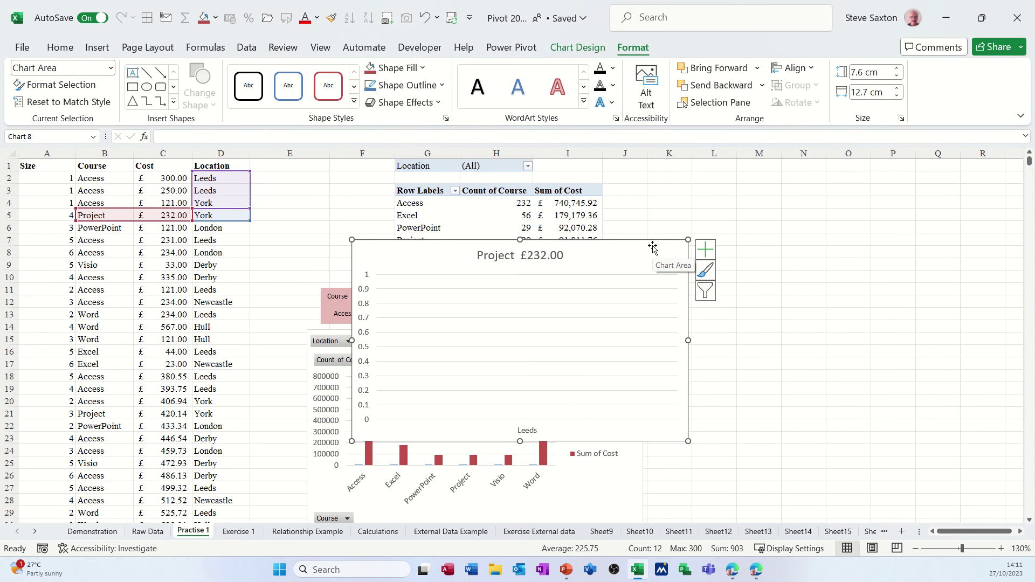
pyautogui.press('Delete')
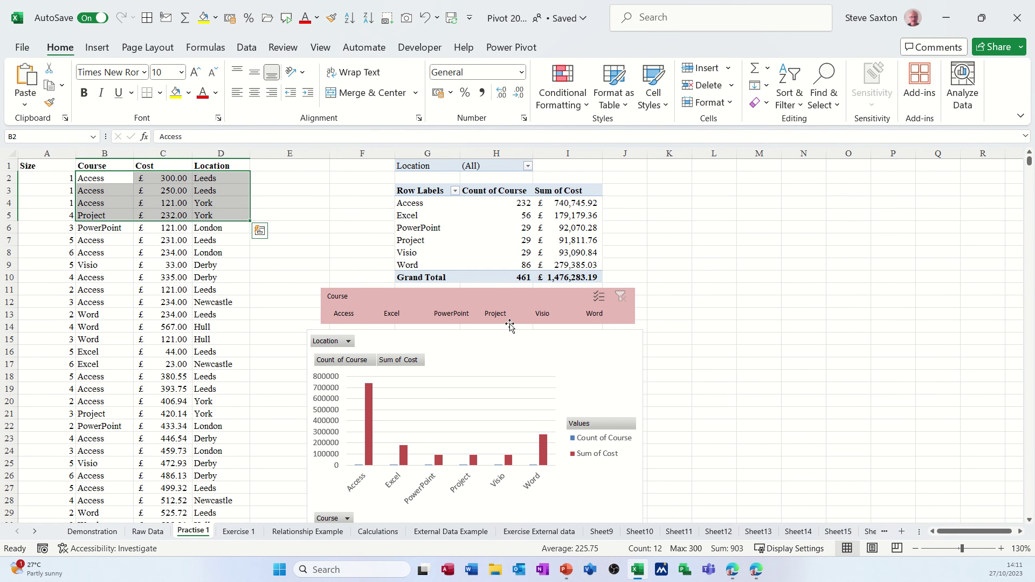
# - Stretch the pink Course slicer to the chart's width and group it with the PivotChart as Group 9
pyautogui.moveTo(509, 322); pyautogui.dragTo(499, 325)
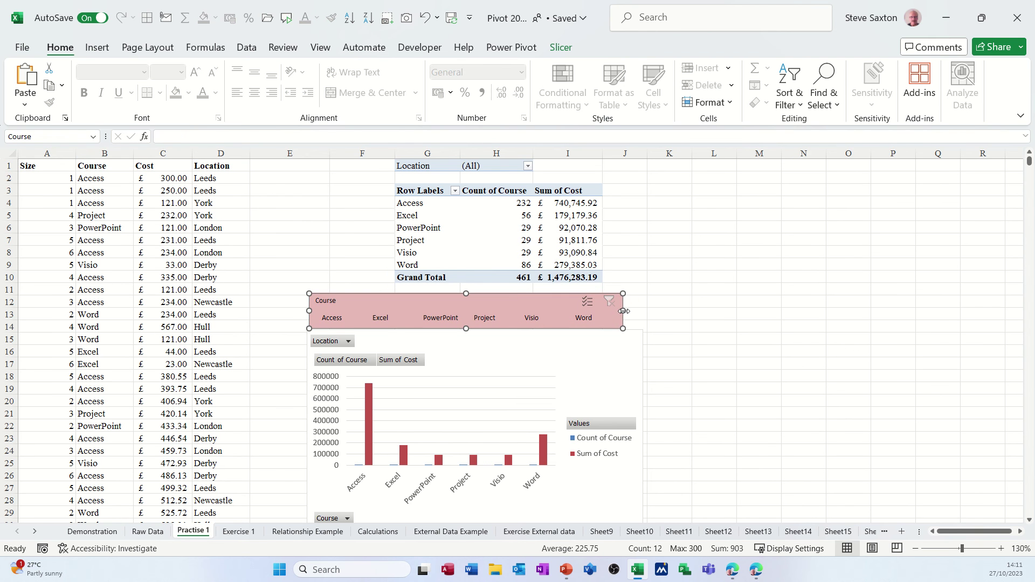
pyautogui.moveTo(631, 311); pyautogui.dragTo(645, 319)
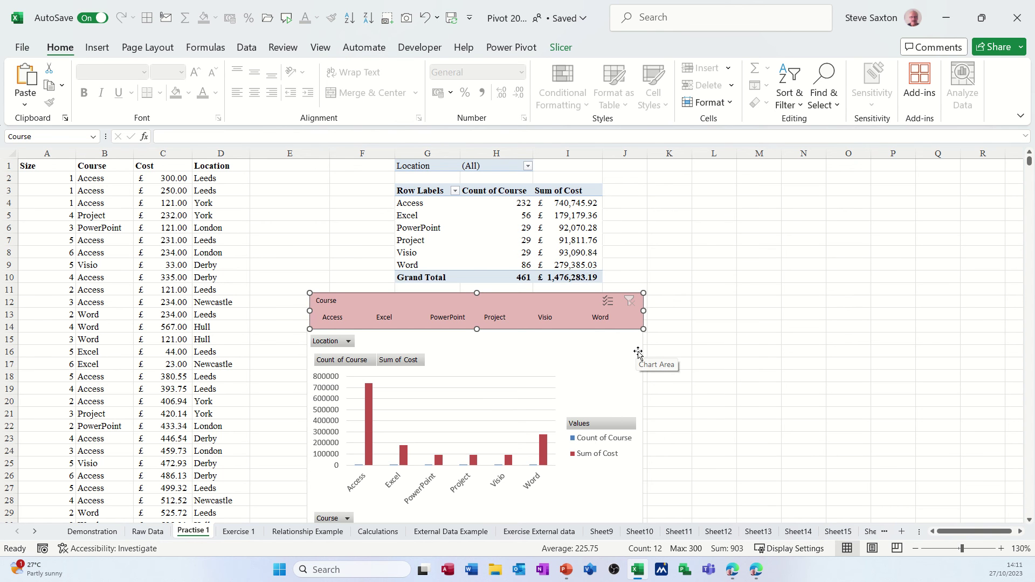
pyautogui.keyDown('ctrl'); pyautogui.click(638, 352); pyautogui.keyUp('ctrl')
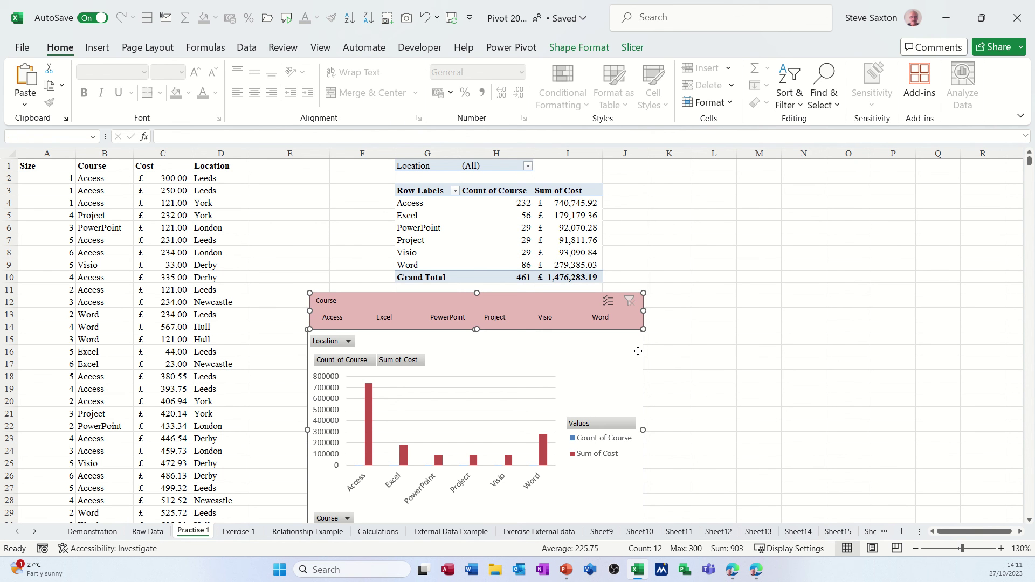
pyautogui.rightClick(637, 351)
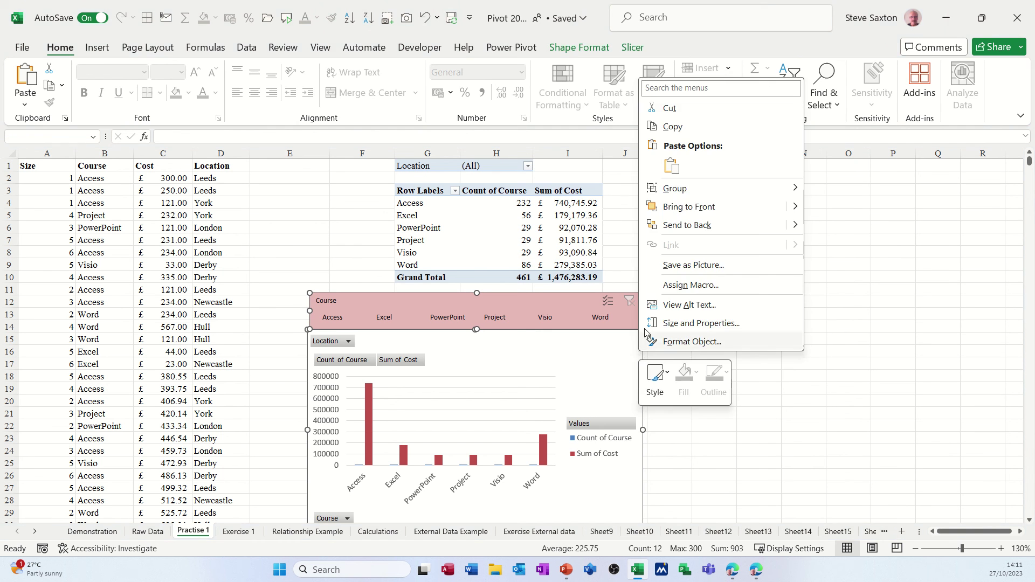
pyautogui.moveTo(667, 193)
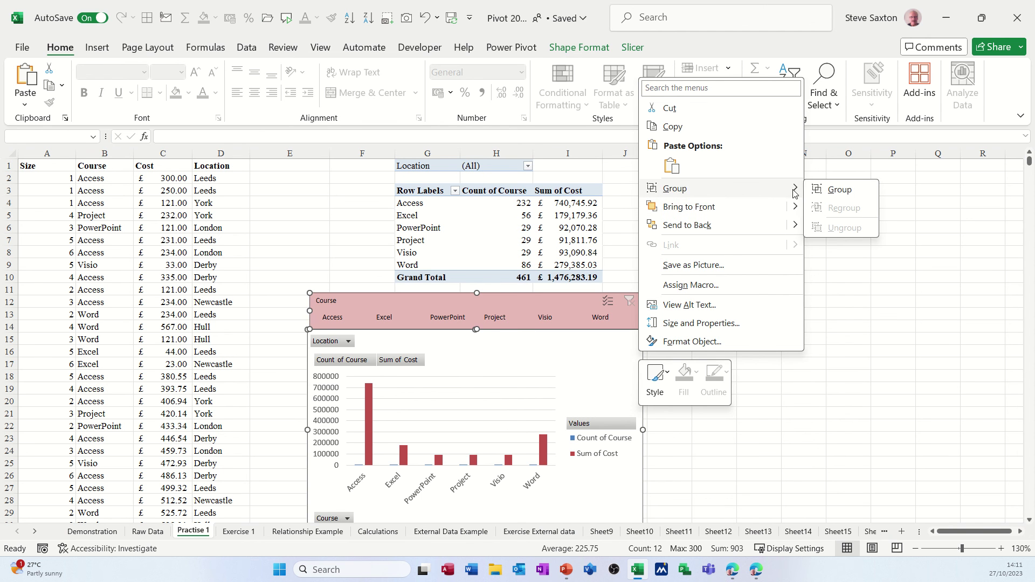
pyautogui.click(820, 195)
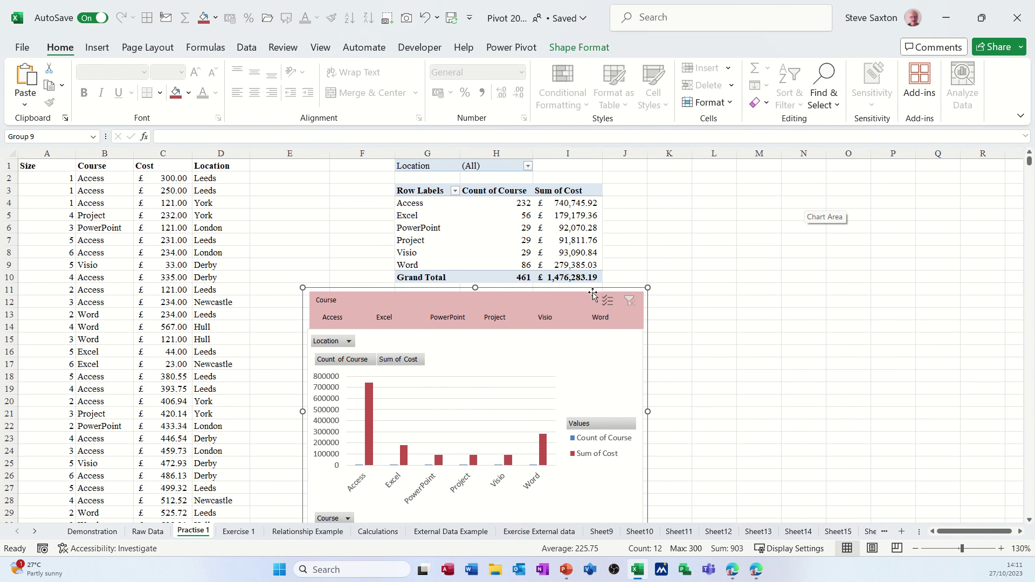
pyautogui.moveTo(644, 329); pyautogui.dragTo(615, 333)
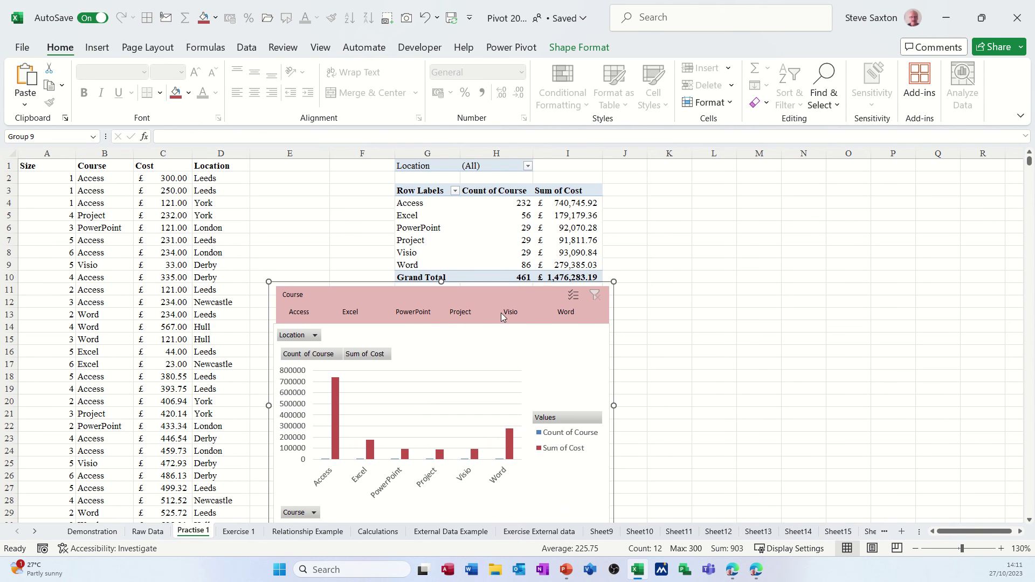
pyautogui.click(507, 315)
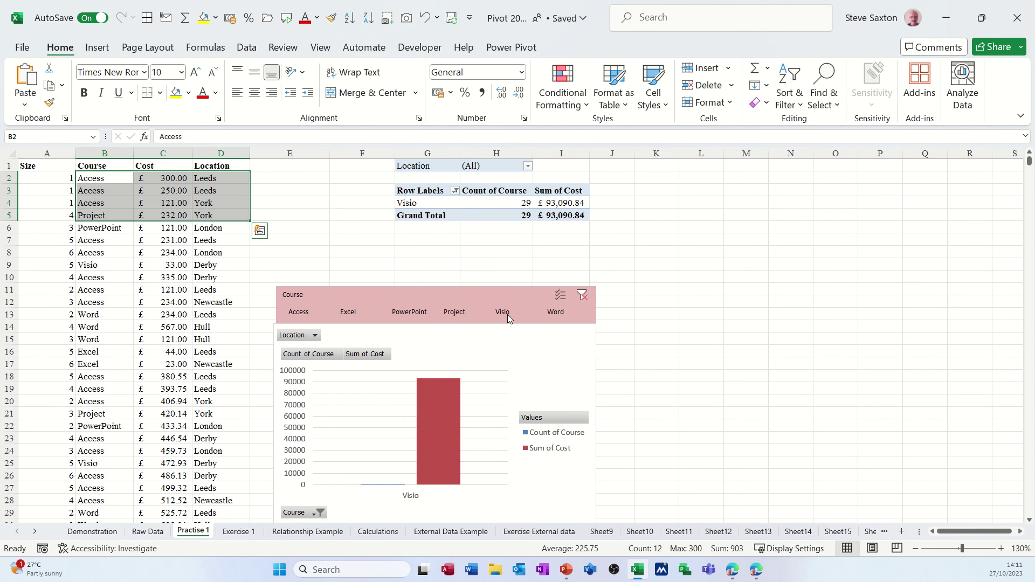
pyautogui.click(452, 317)
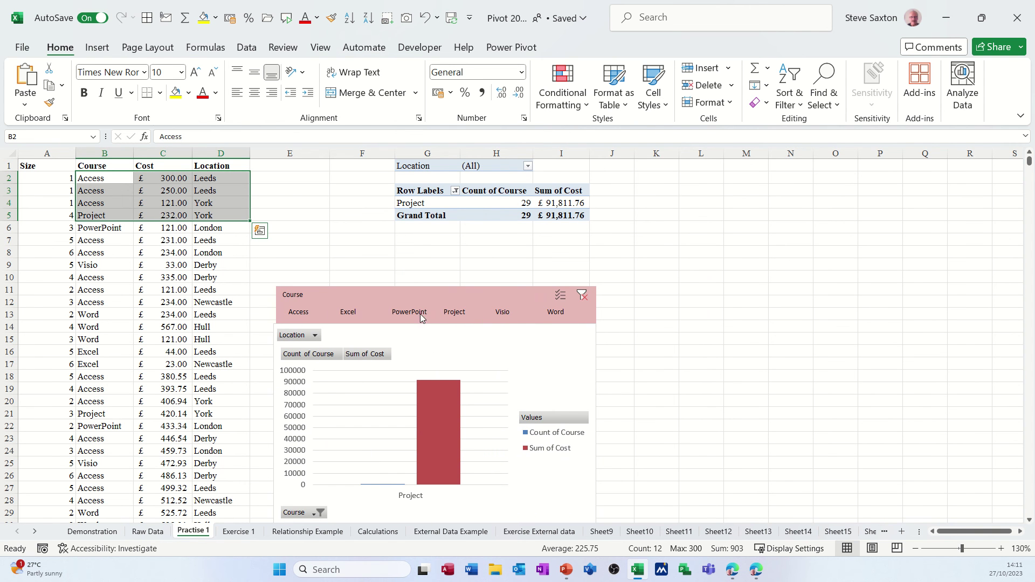
pyautogui.click(410, 314)
pyautogui.click(346, 315)
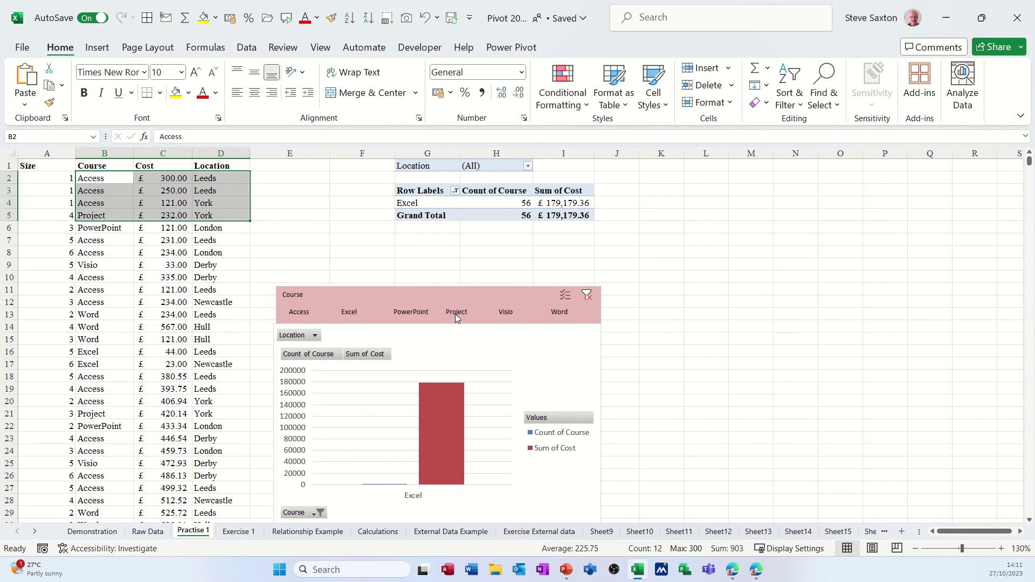
pyautogui.keyDown('ctrl'); pyautogui.click(506, 312); pyautogui.keyUp('ctrl')
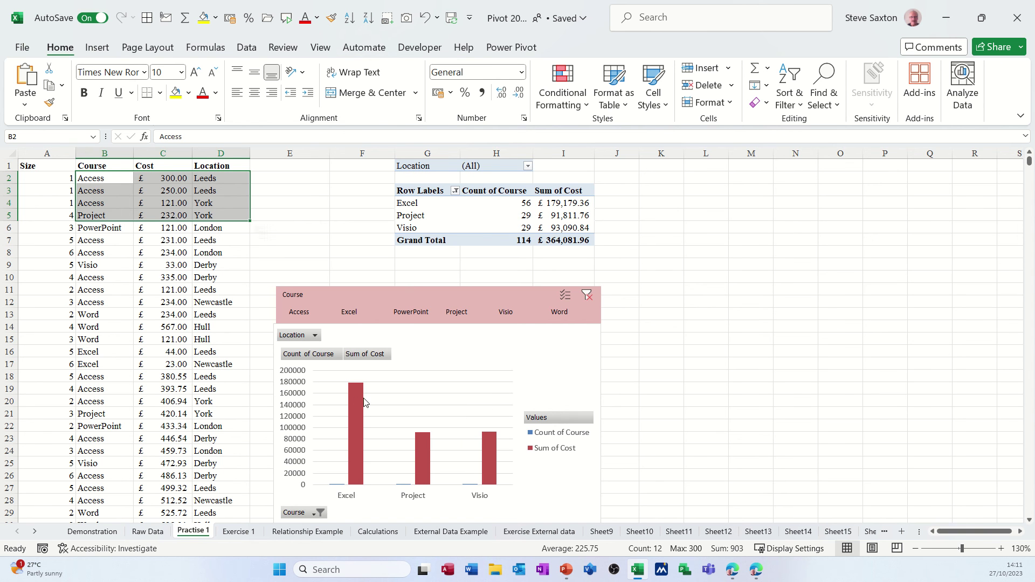
pyautogui.click(587, 295)
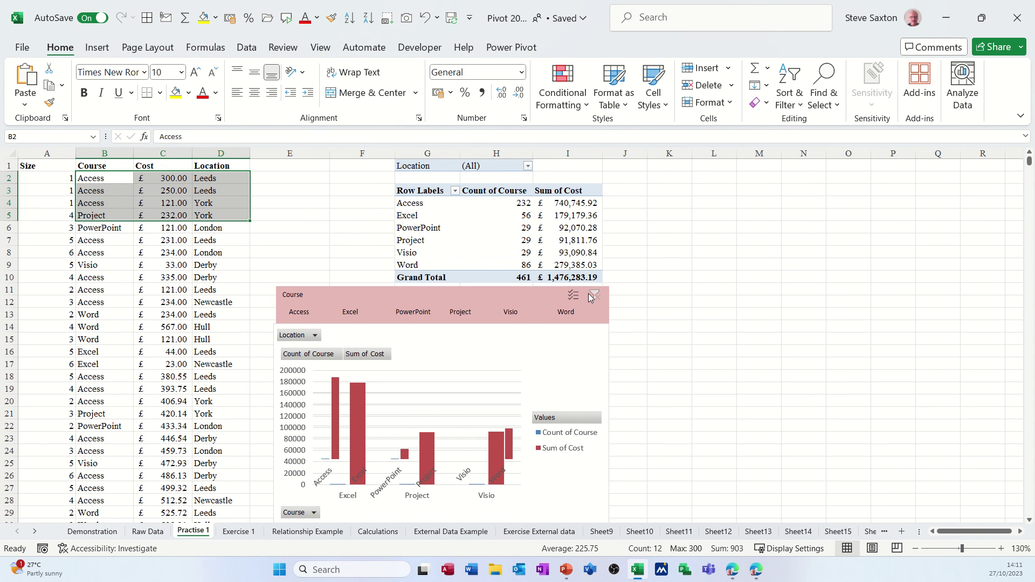
pyautogui.click(606, 347)
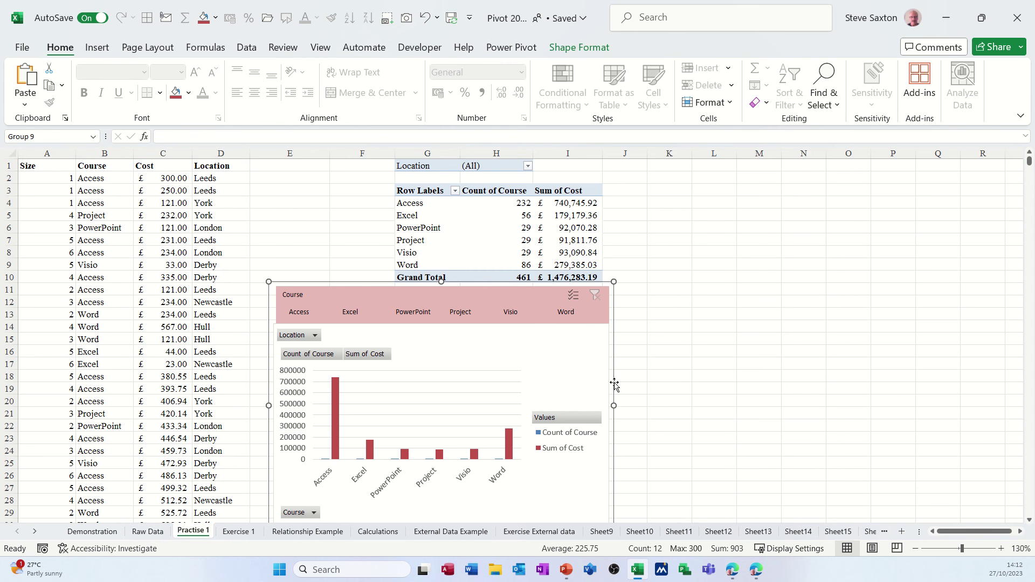
# - Remove the Location report filter from PivotTable3 and slide Group 9 right to sit beneath it
pyautogui.click(475, 231)
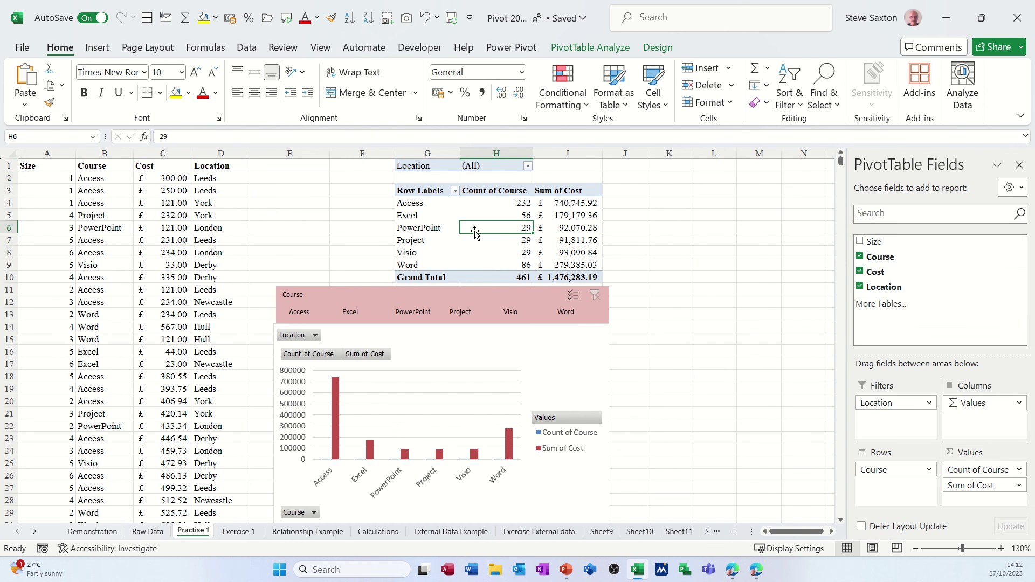
pyautogui.moveTo(874, 408); pyautogui.dragTo(735, 259)
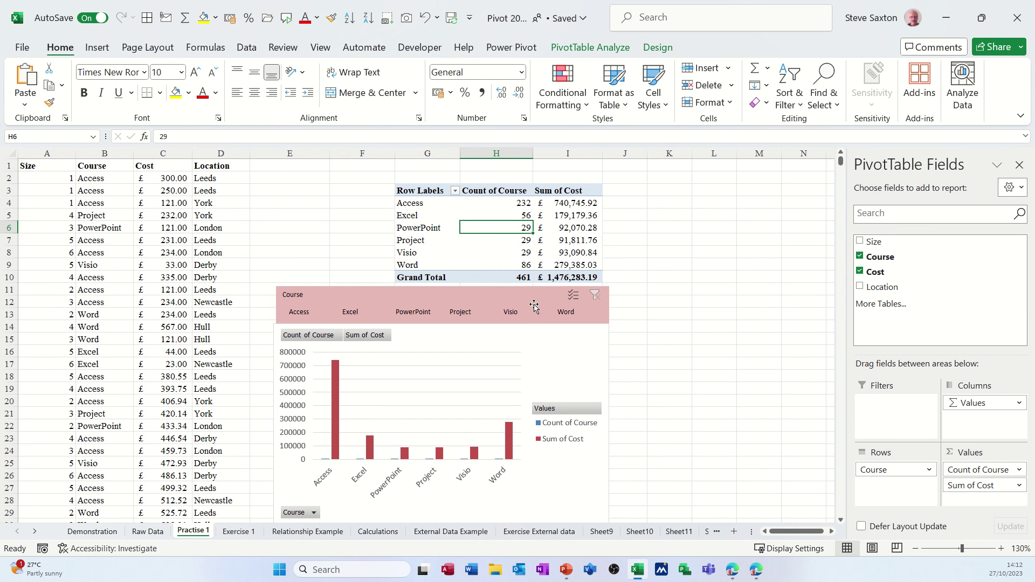
pyautogui.moveTo(473, 297); pyautogui.dragTo(531, 299)
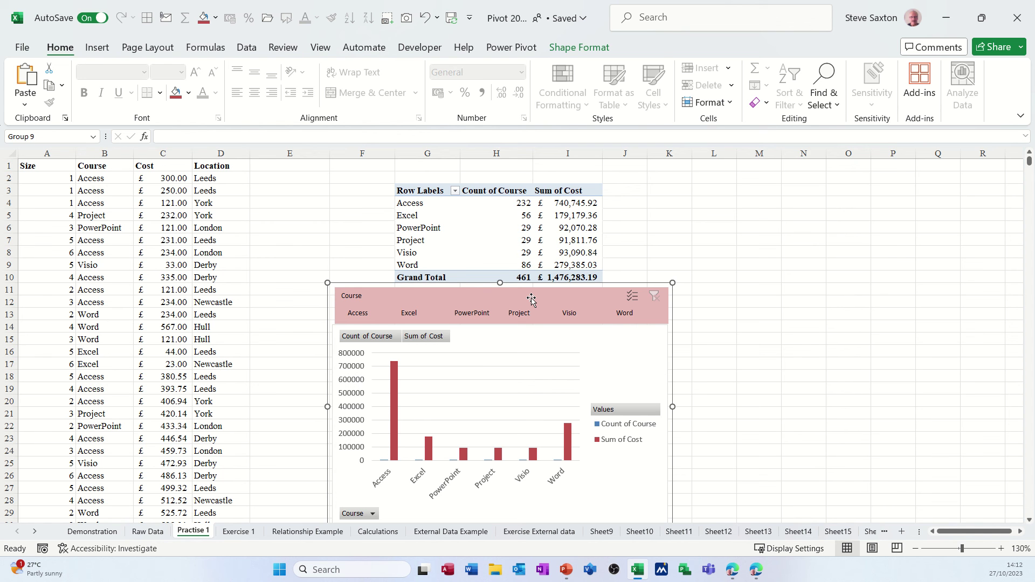
pyautogui.click(510, 232)
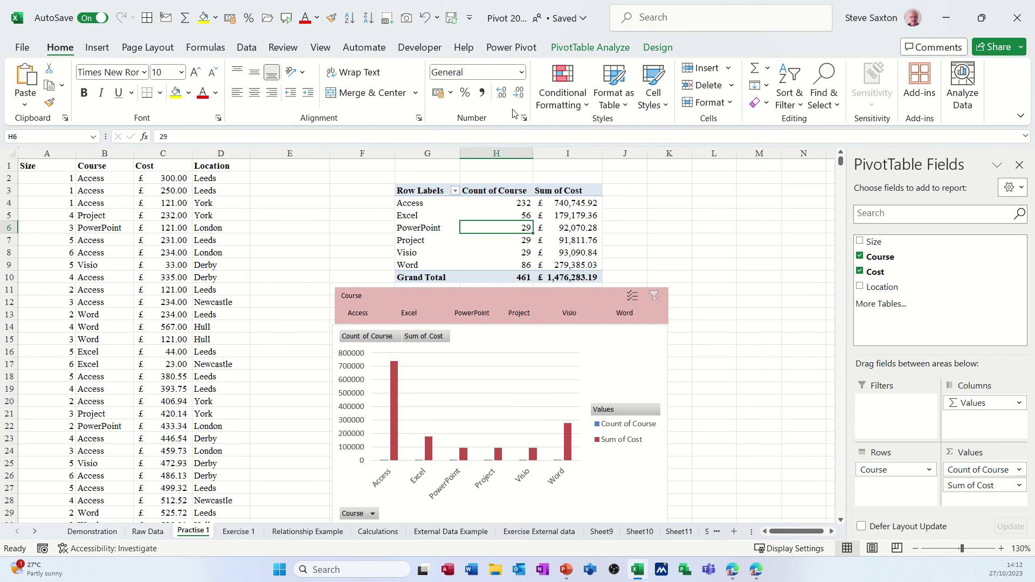
pyautogui.click(579, 53)
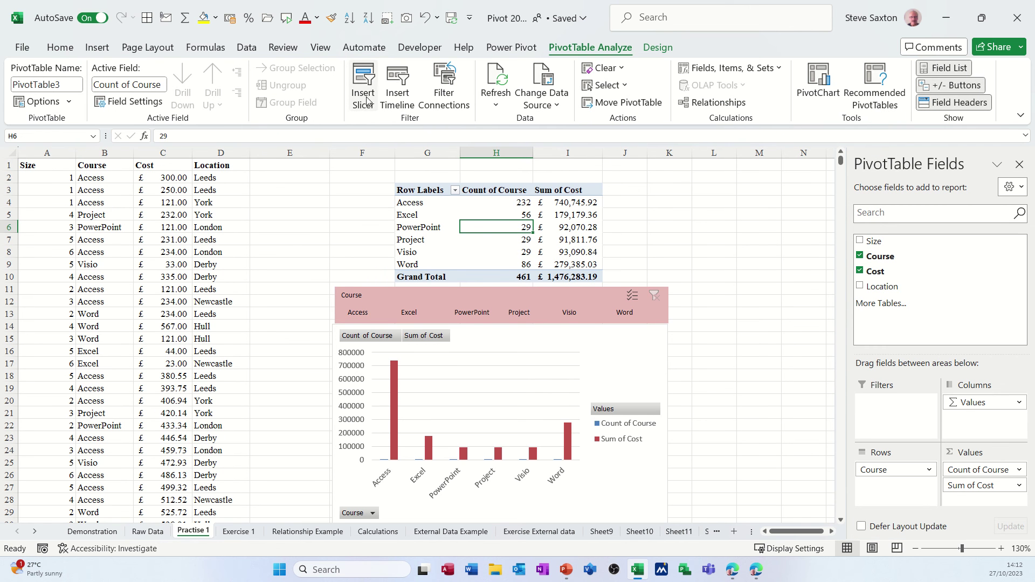
pyautogui.click(364, 81)
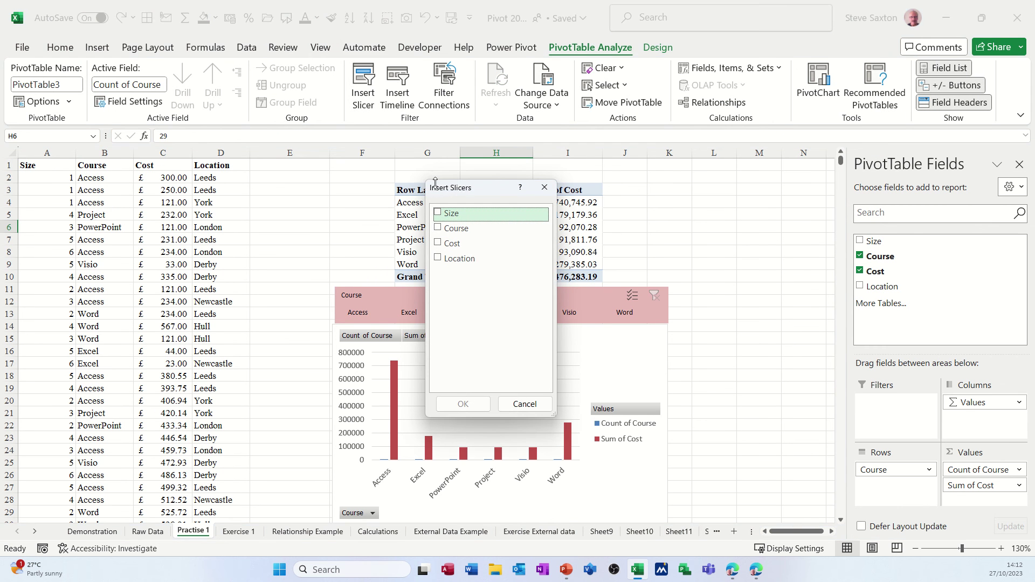
pyautogui.click(439, 227)
pyautogui.click(440, 227)
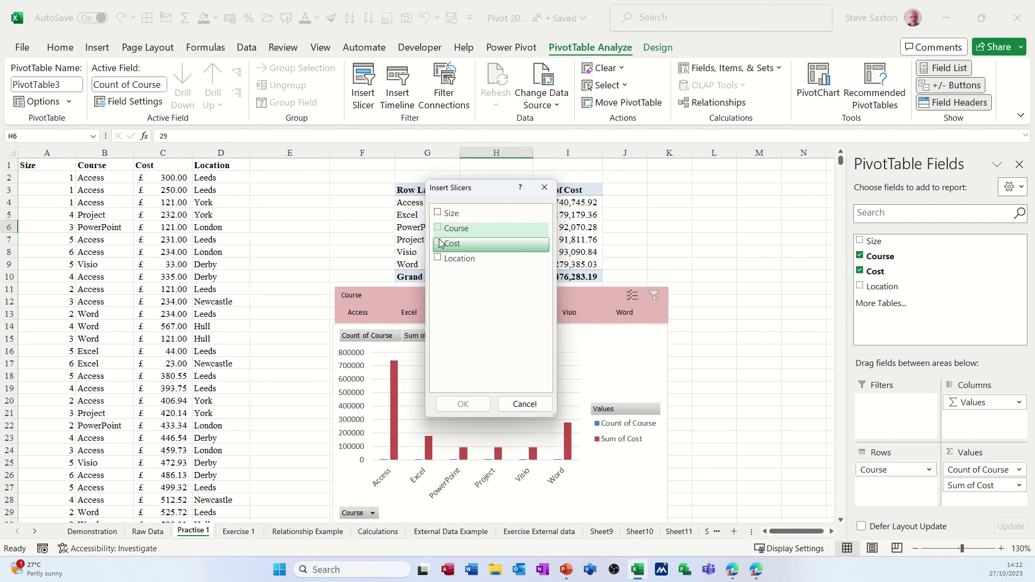
pyautogui.click(439, 258)
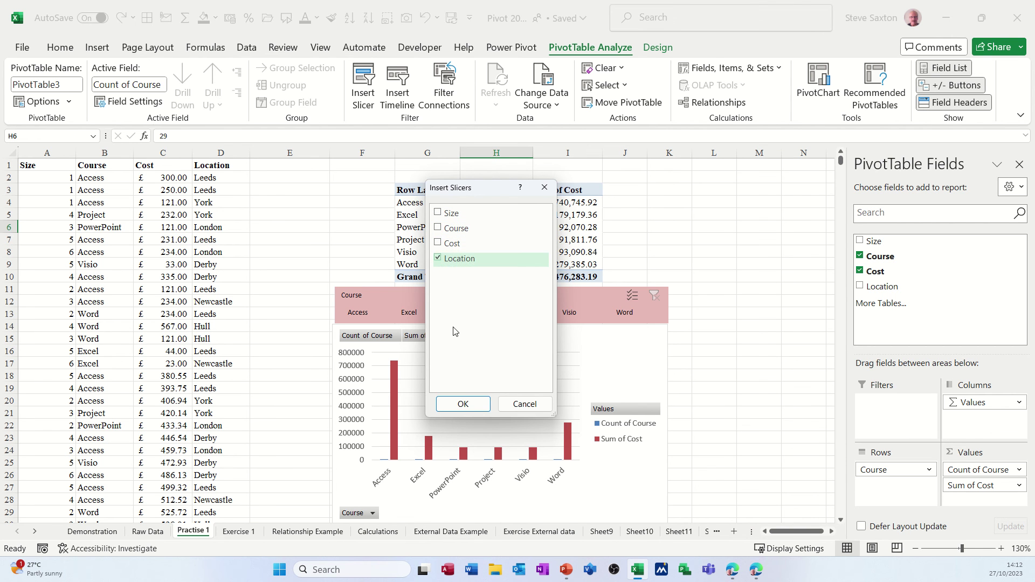
pyautogui.click(462, 404)
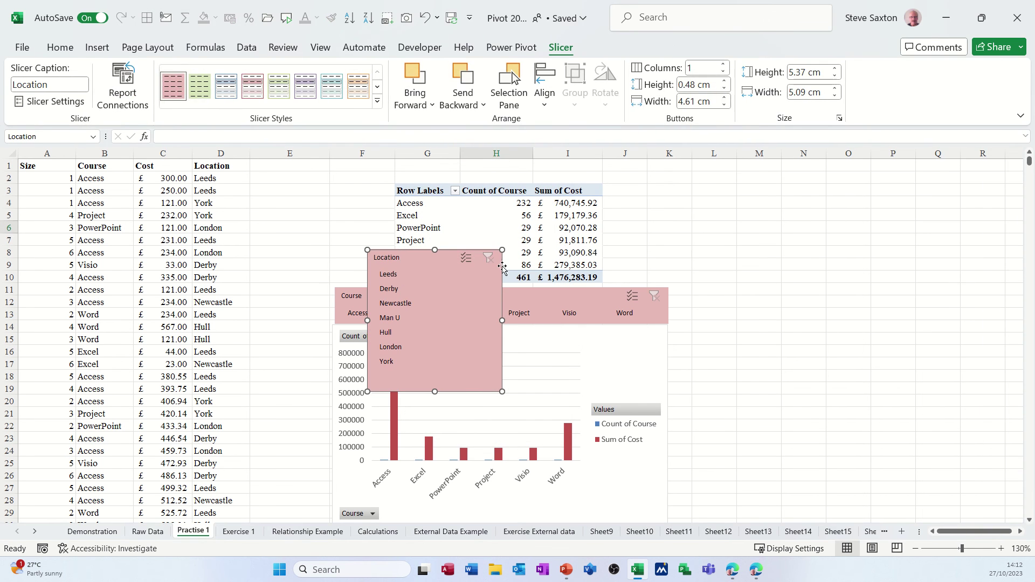
pyautogui.moveTo(467, 266); pyautogui.dragTo(299, 192)
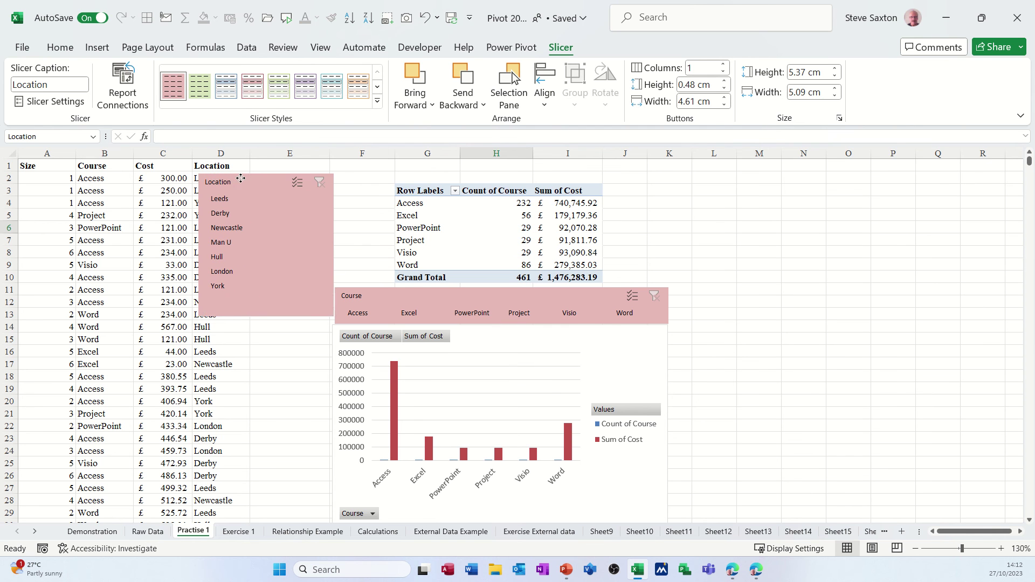
pyautogui.click(197, 92)
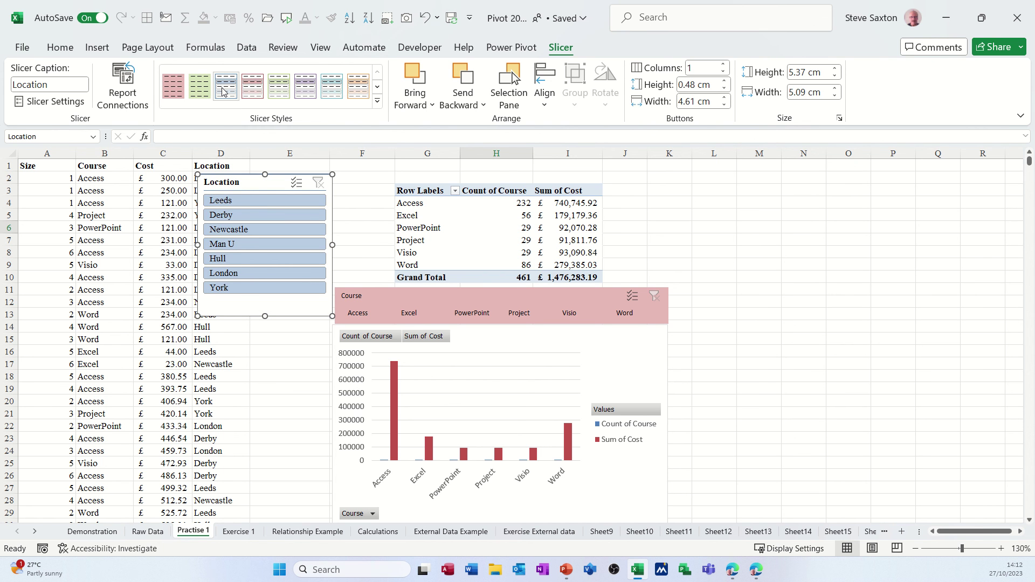
pyautogui.press('Delete')
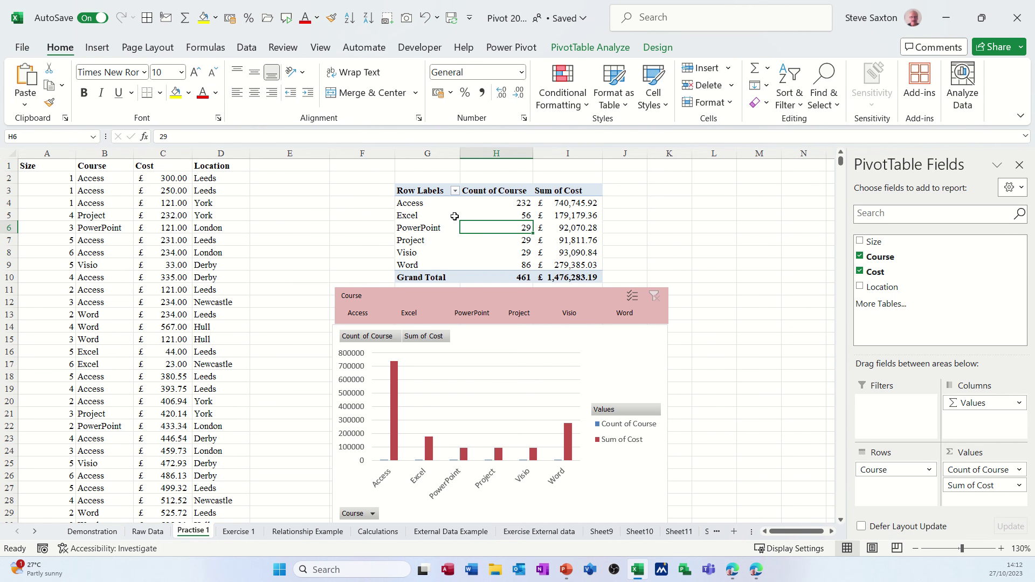
pyautogui.click(456, 215)
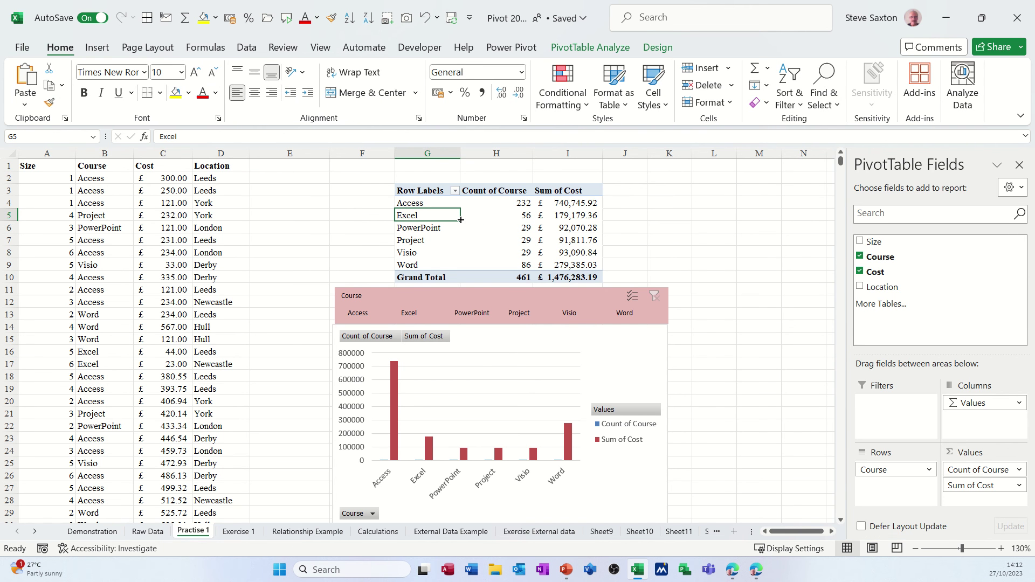